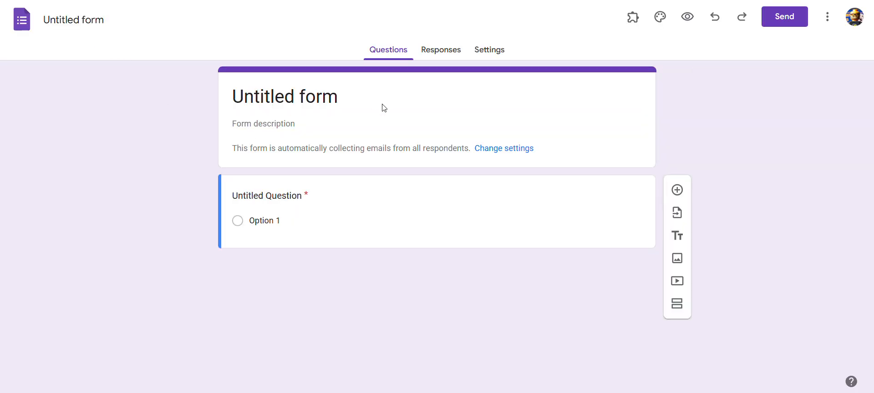
Rename the form title to Leaving the classroom.
click(273, 95)
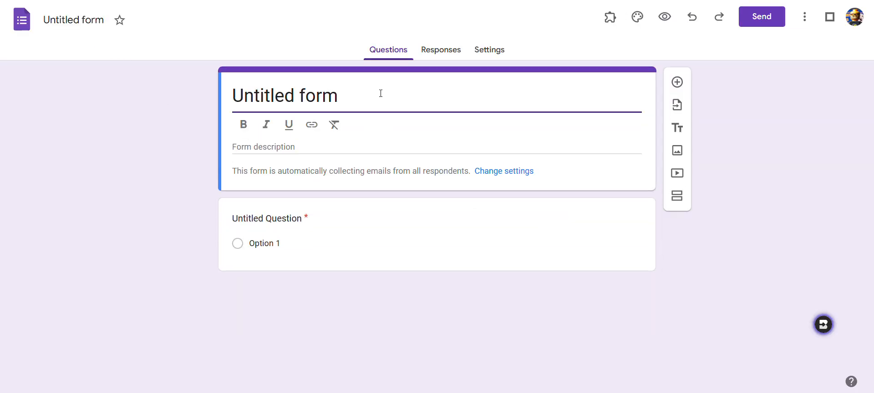
drag(380, 93, 218, 97)
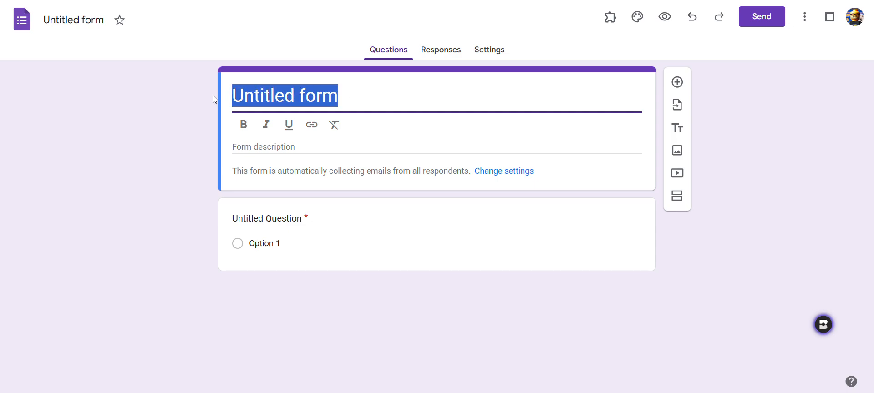
text(L)
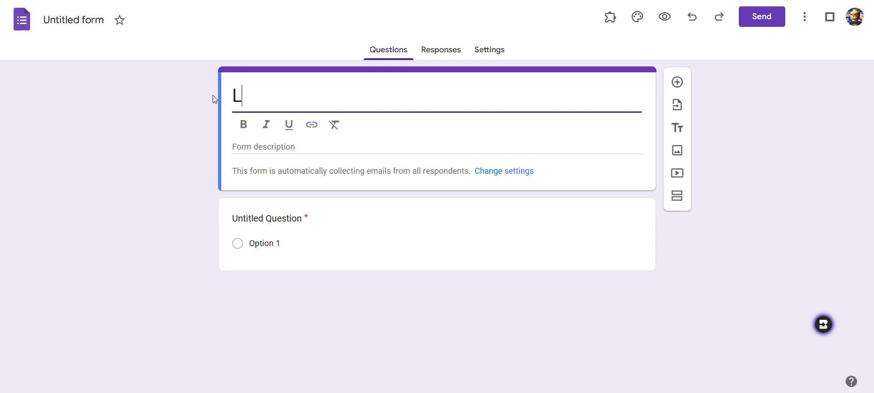
text(eaving the )
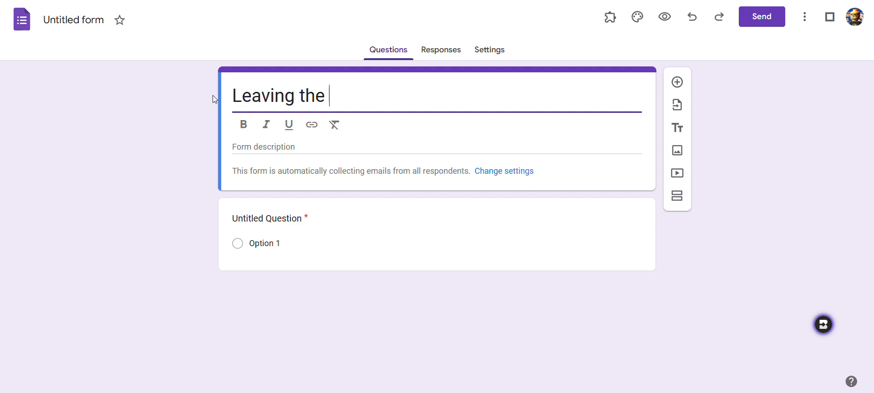
text(classroom)
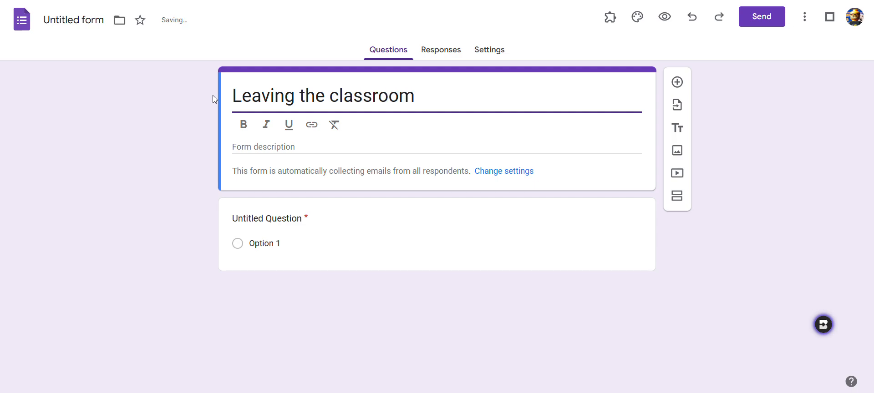
Add the form description: Please complete and show teacher BEFORE you leave, DO NOT SUBMIT!
click(274, 148)
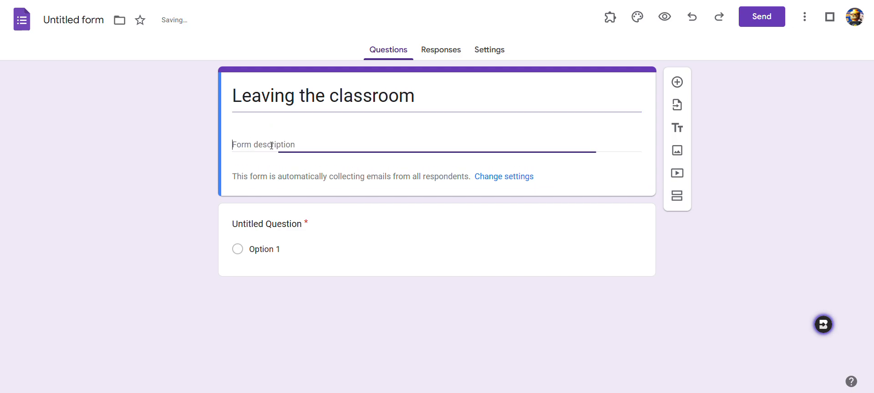
text(Please)
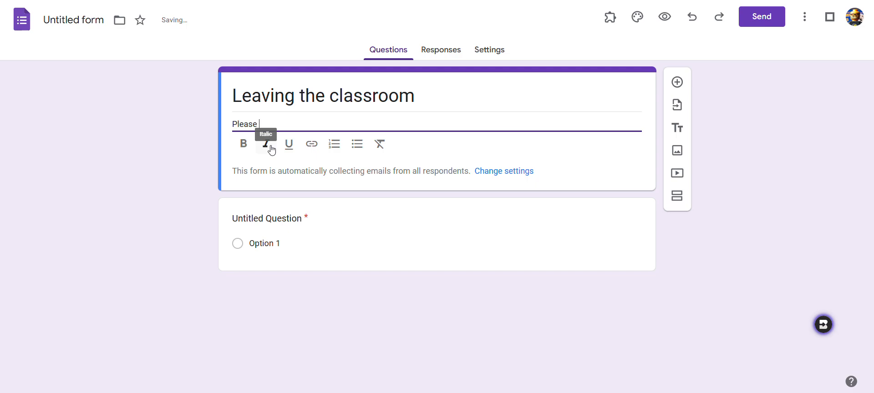
text( complete and show tea)
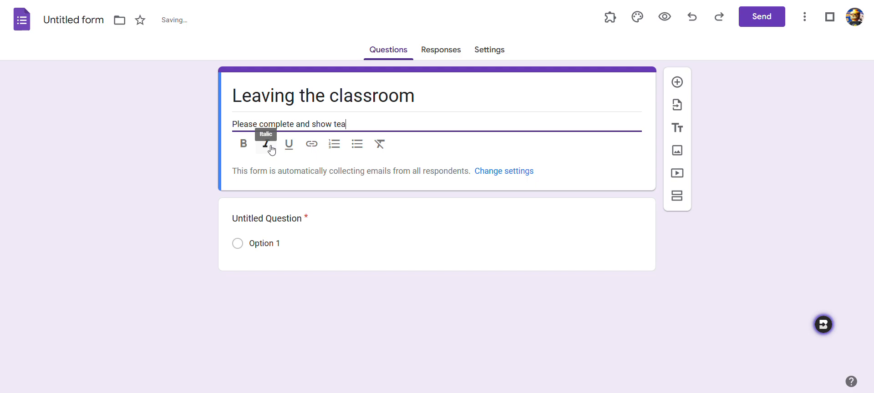
text(cher B)
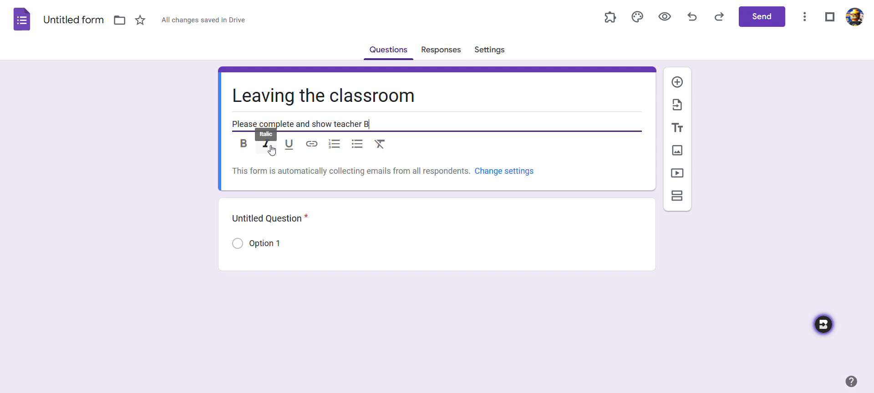
text(EFORE you leav)
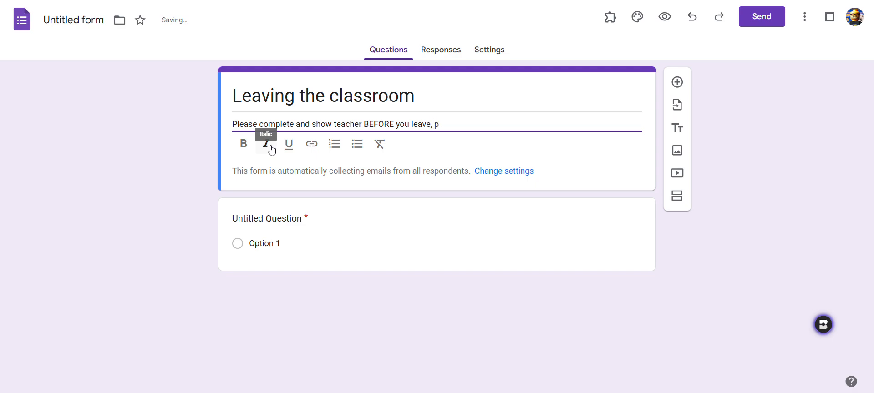
text(e, DO NOT SUBMIT!)
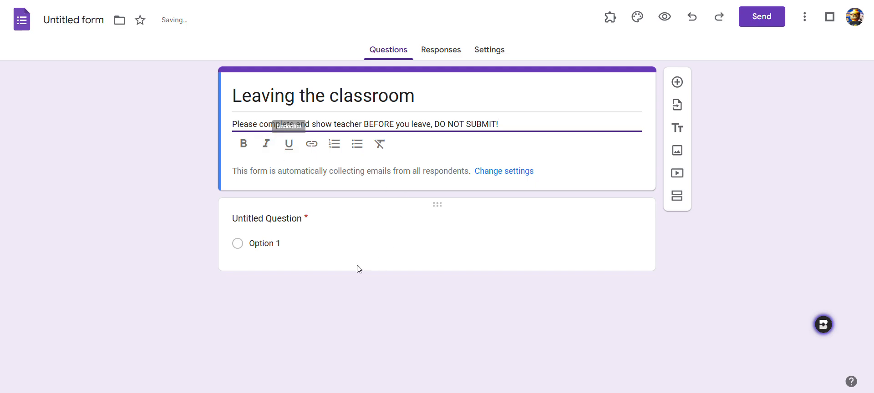
Title the first question First Name as a short answer question.
click(300, 219)
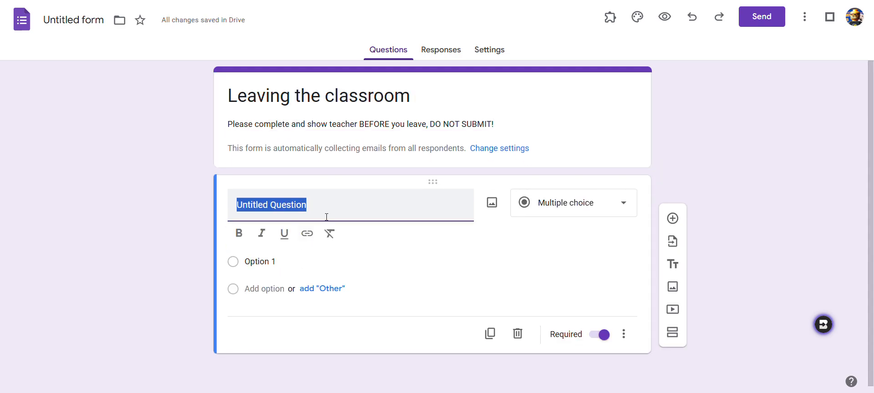
text(F)
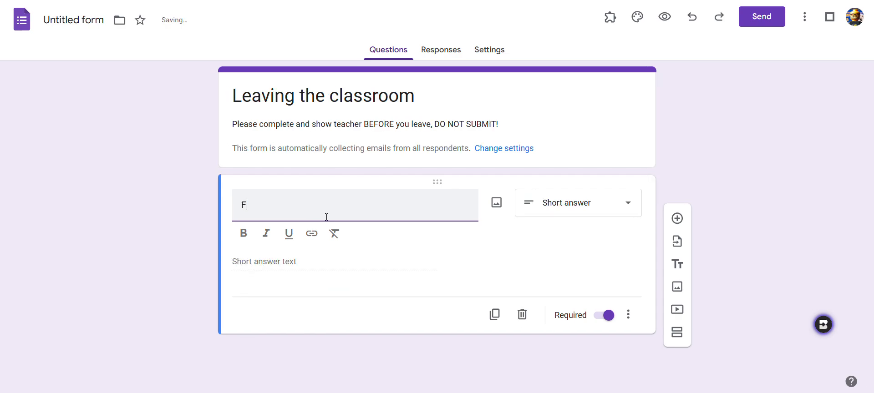
text(ra)
key(BackSpace)
key(BackSpace)
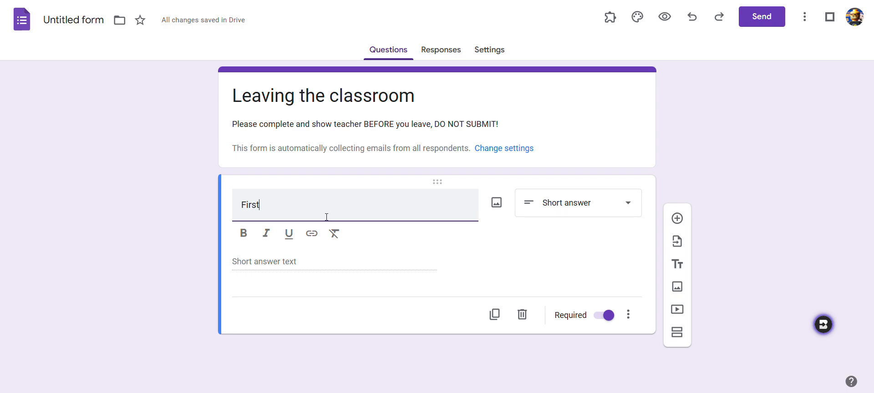
text(irst Name)
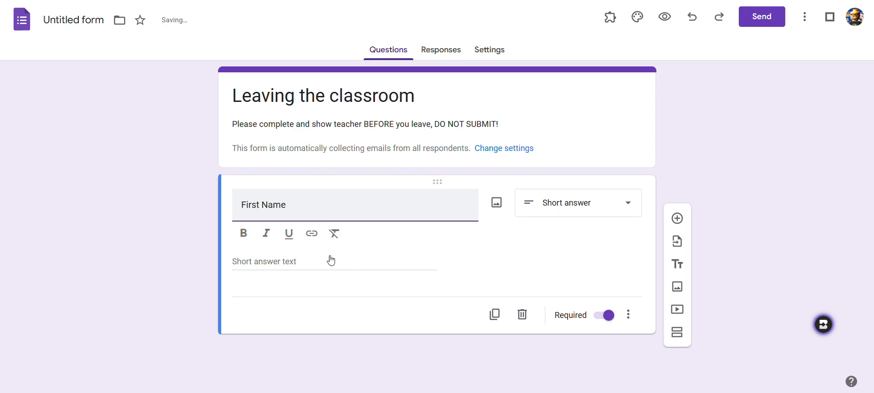
Add a new short answer question titled Last Name.
click(676, 218)
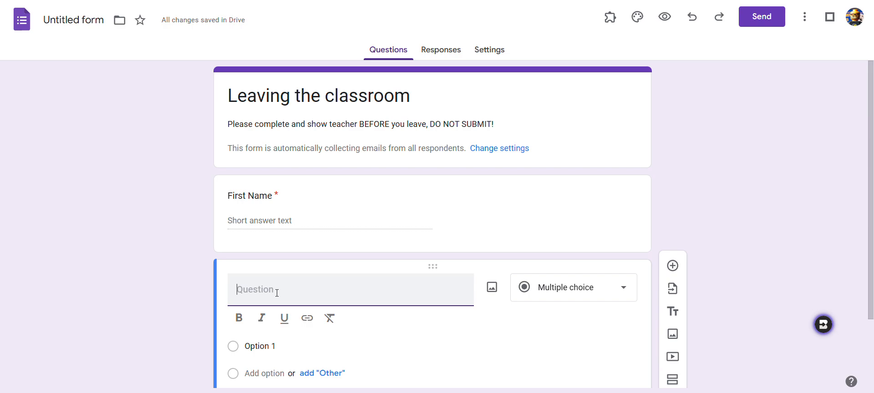
text(Last Name)
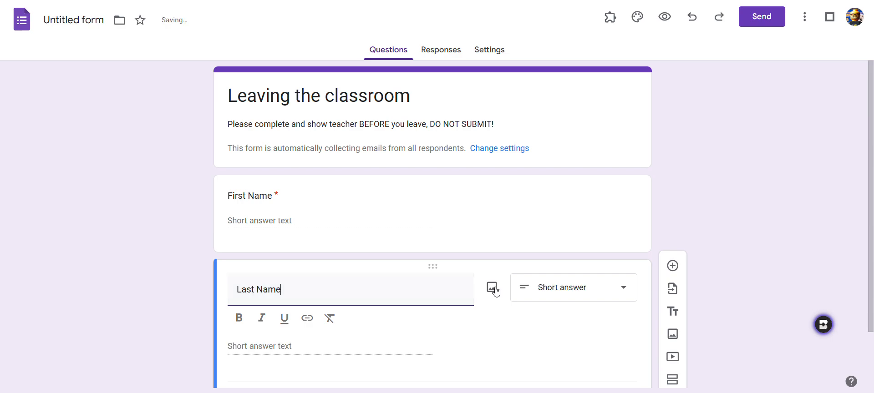
Add a multiple choice question titled Where are you going?
click(673, 229)
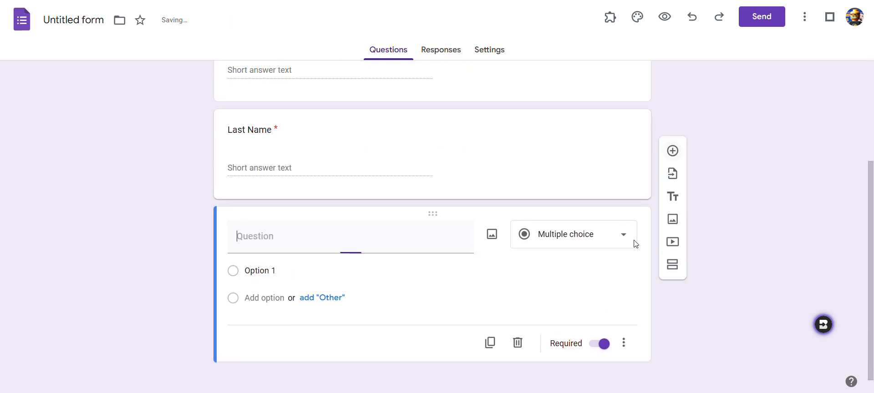
scroll(420, 247, up, 2)
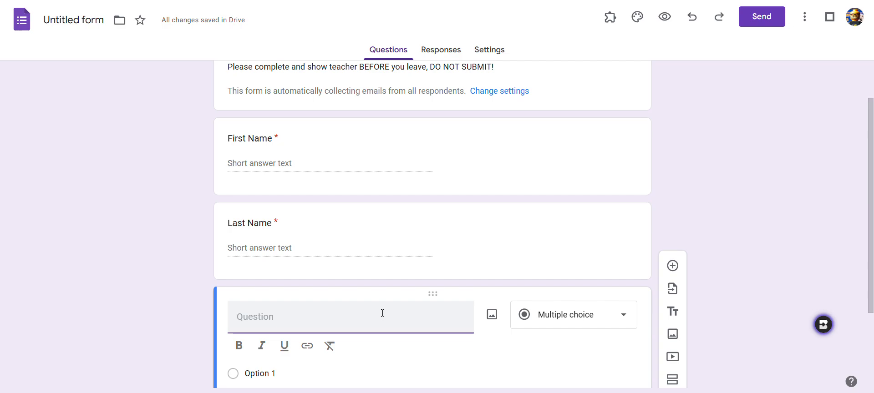
text(Where are you goin)
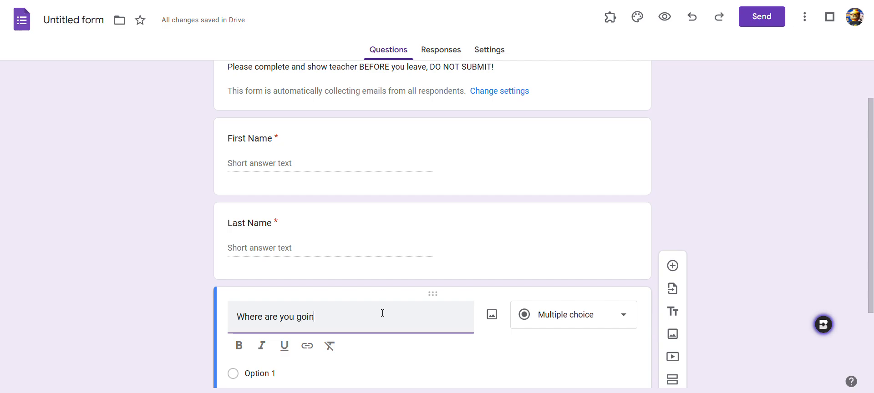
text(g?)
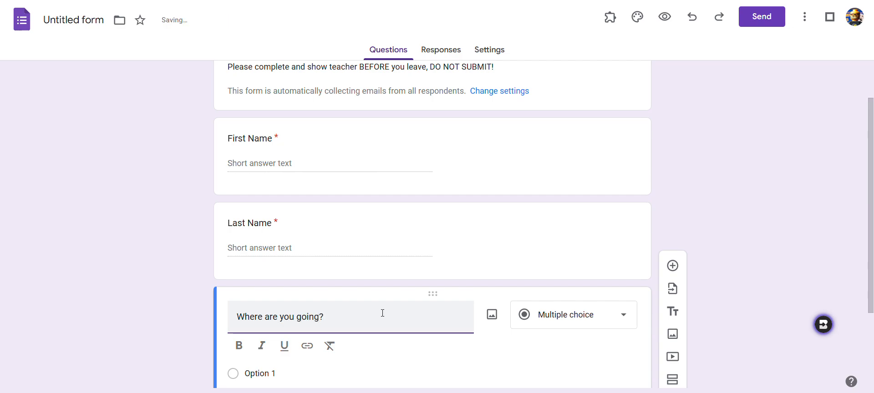
Give the question the options Bathroom, Office and Media Center, plus an Other option.
scroll(383, 313, down, 3)
click(265, 260)
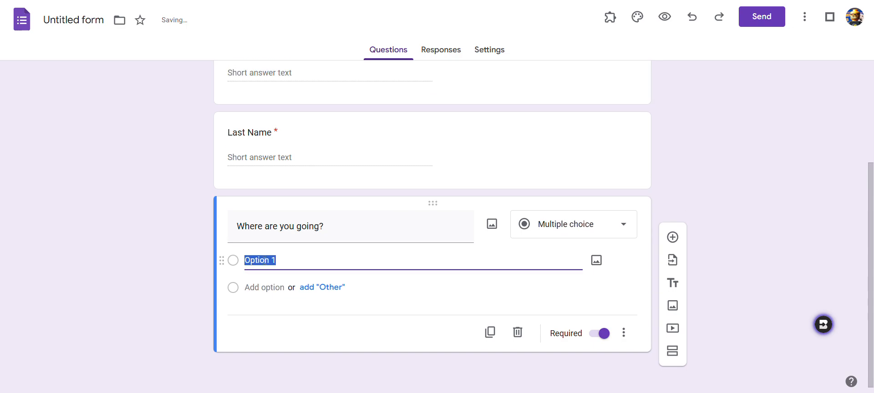
text(Bath)
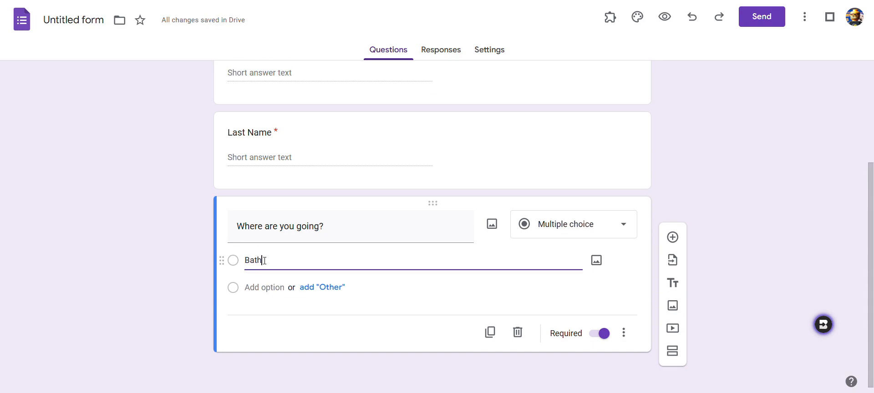
text(room)
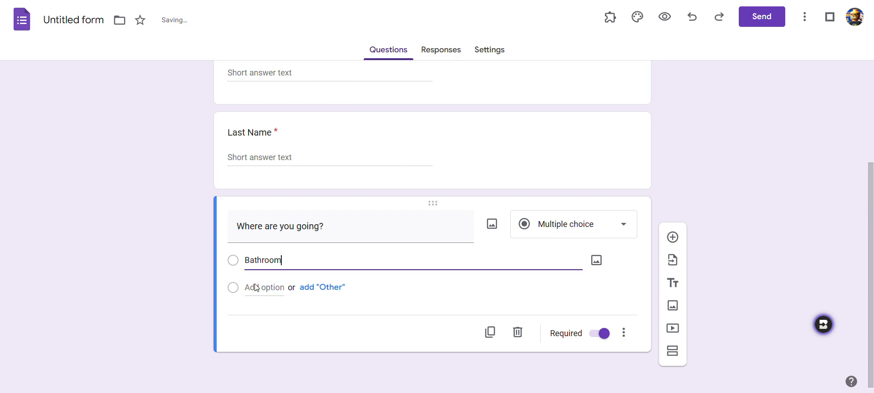
click(258, 286)
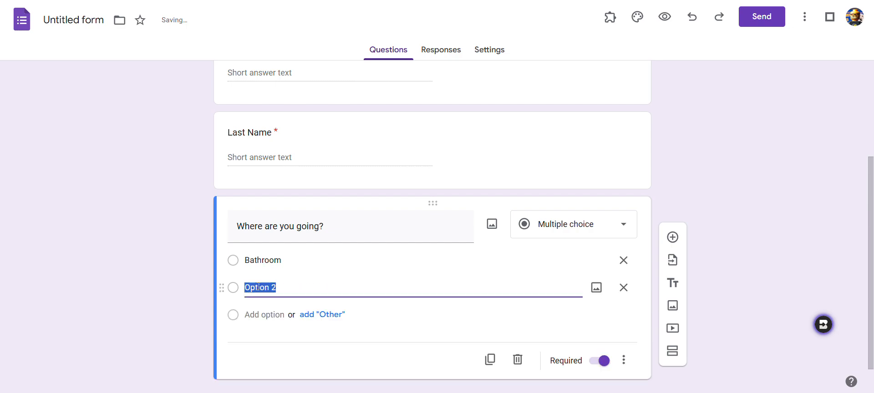
text(Offic)
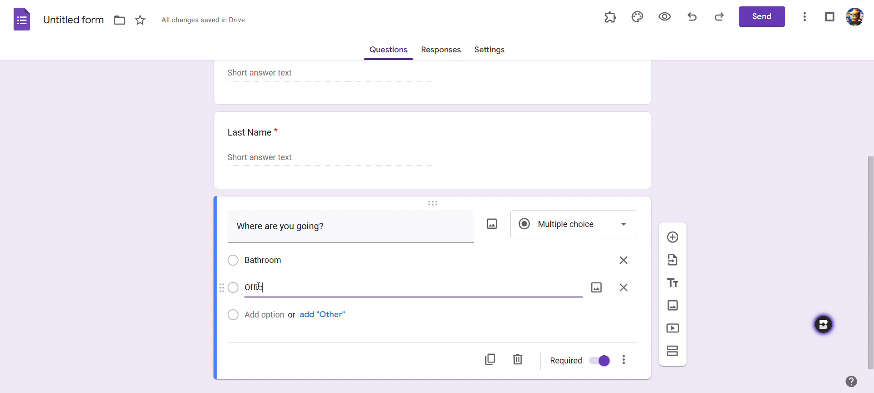
text(e)
click(258, 314)
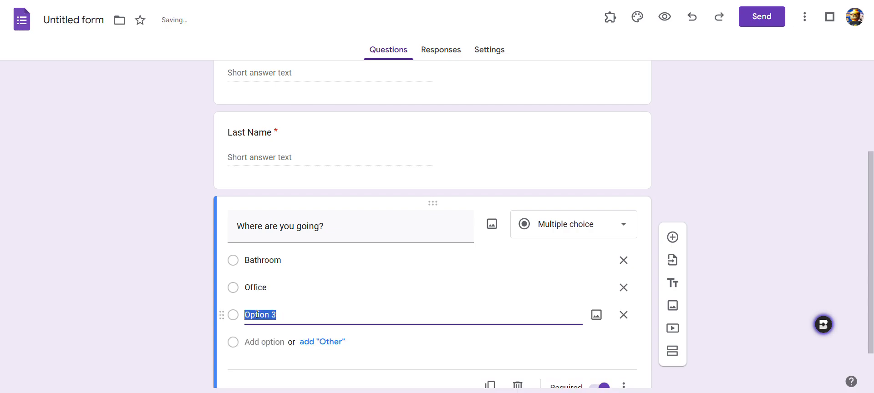
text(Media Center)
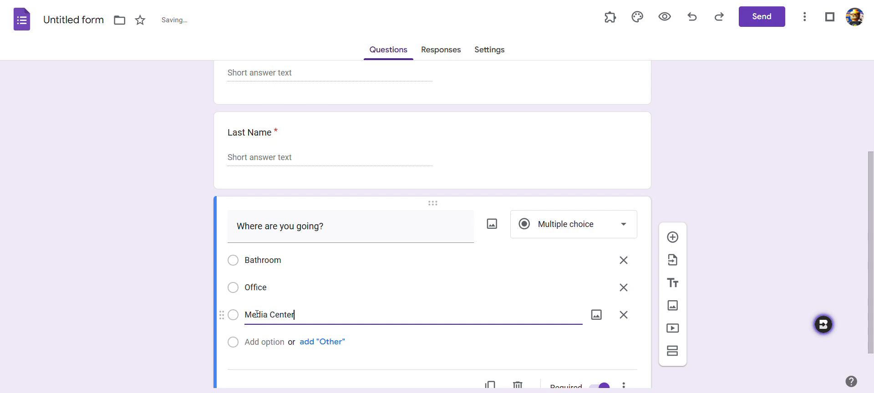
click(329, 348)
Add another question titled Time you are leaving?
scroll(355, 336, down, 1)
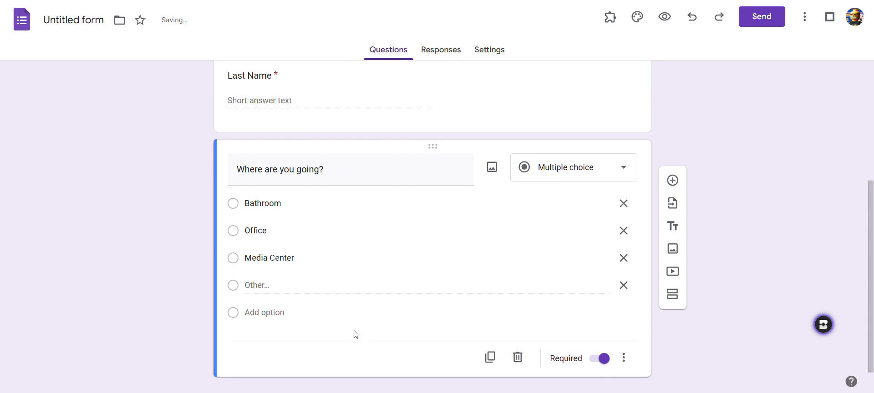
click(672, 180)
text(Time)
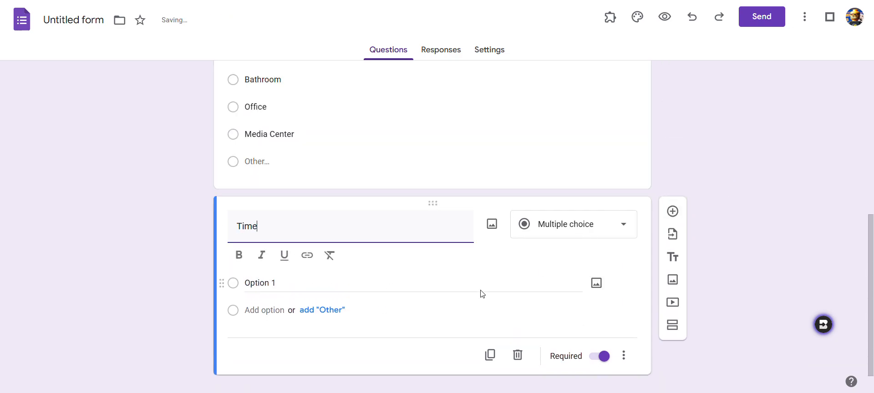
text( you are )
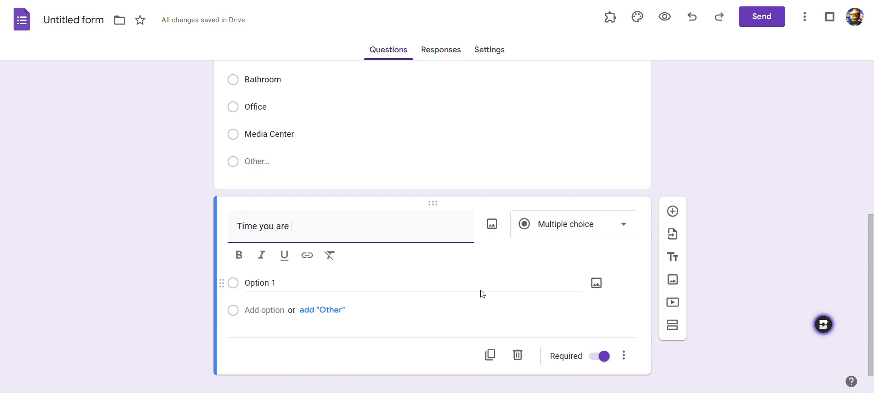
text(leaving)
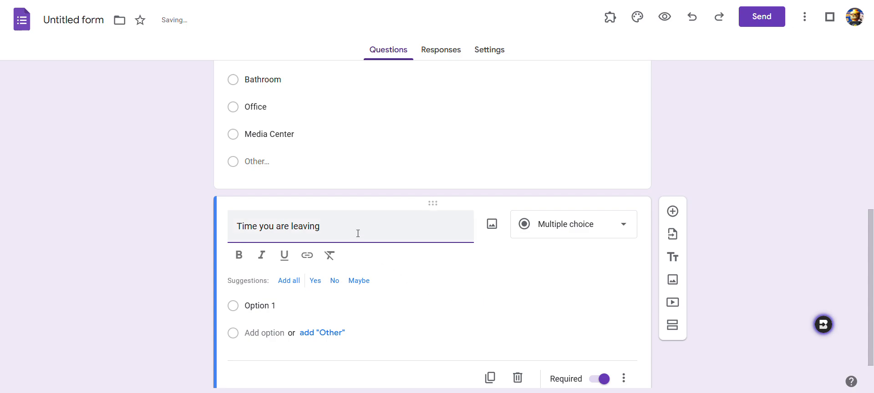
text(?)
Change the Time you are leaving? question type to Time.
click(563, 226)
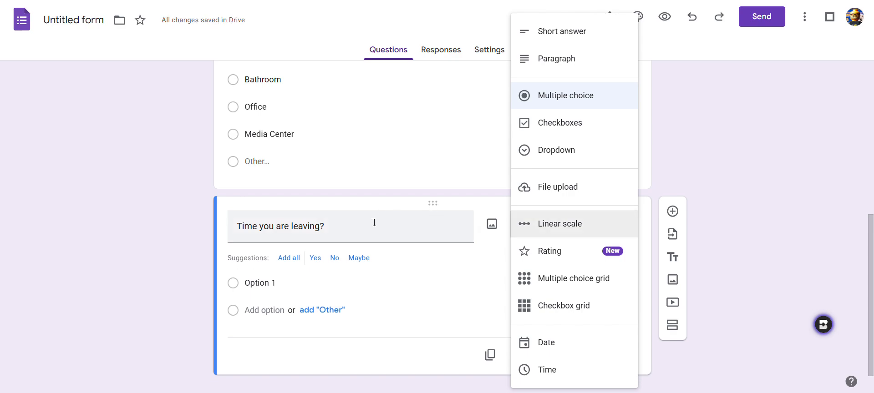
triple_click(316, 227)
click(528, 225)
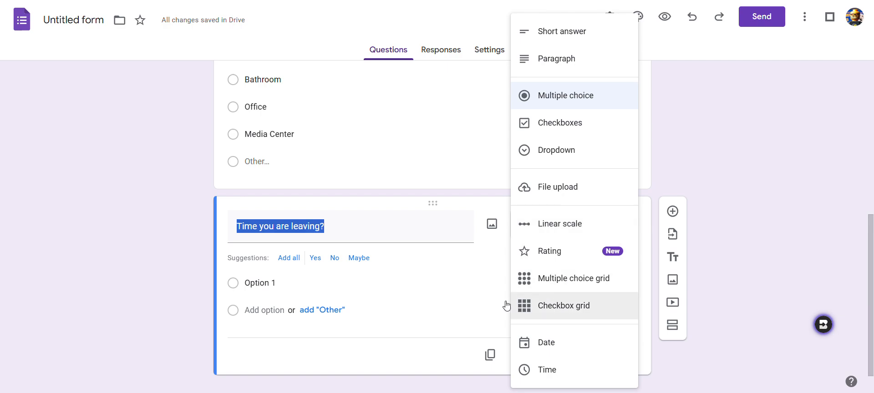
click(536, 369)
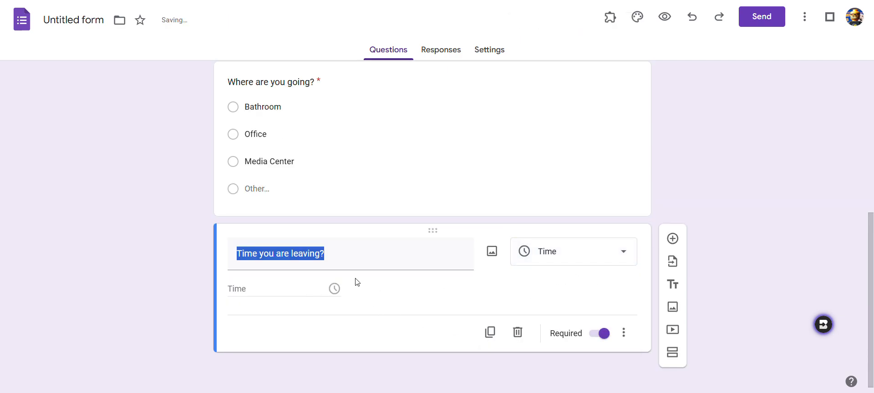
Open the form's send dialog to view its share link, and glance at the course page's link to the form.
scroll(585, 213, up, 6)
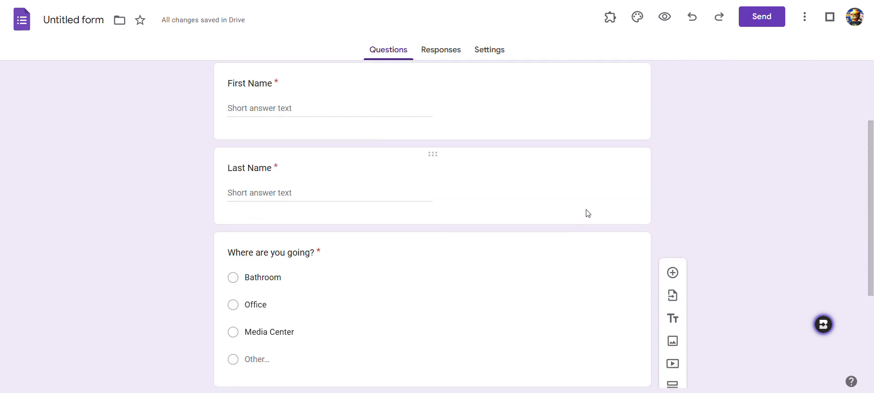
click(757, 23)
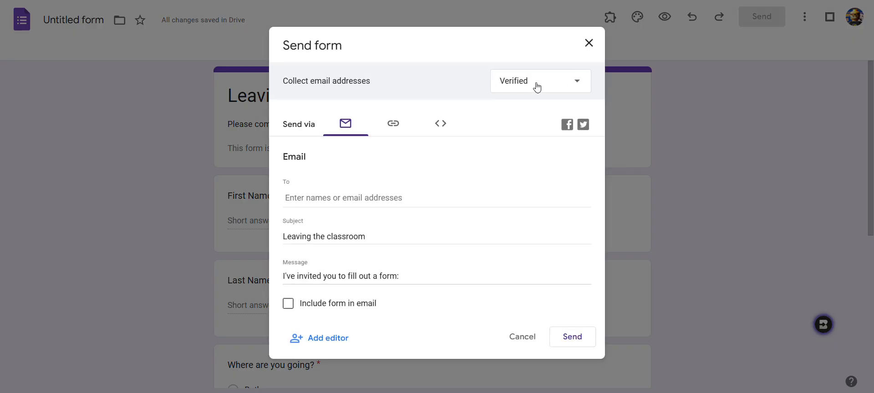
click(393, 126)
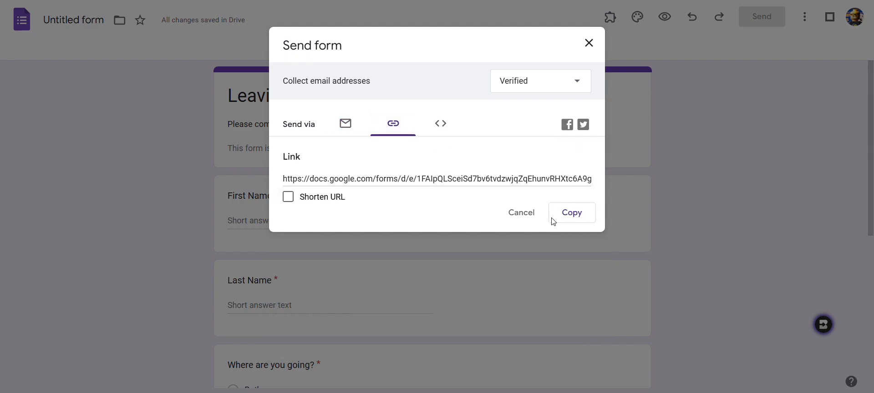
click(589, 43)
key(ctrl+Tab)
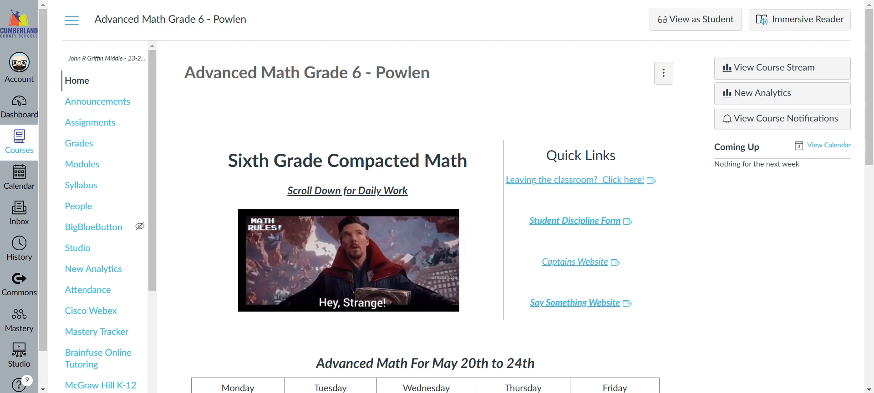
key(ctrl+Tab)
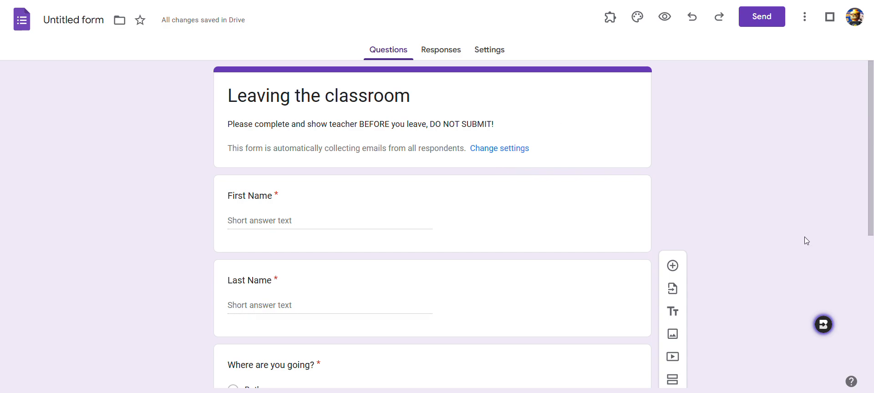
Set the form's header to the multicoloured yarn image from the Work and School theme images.
click(637, 17)
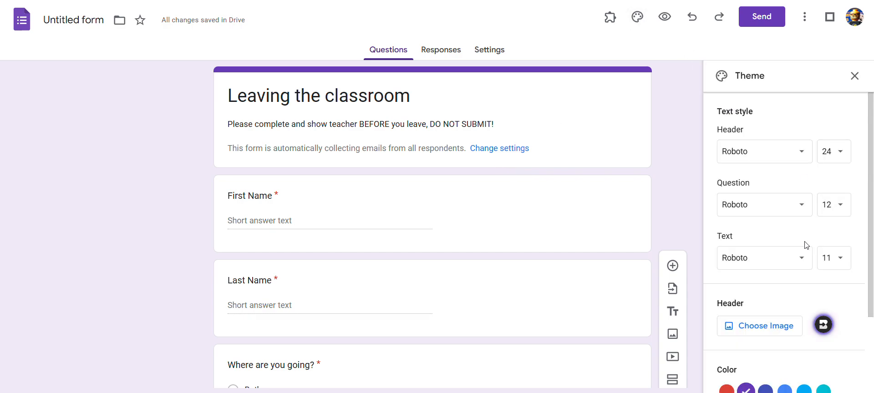
scroll(794, 249, down, 2)
click(756, 222)
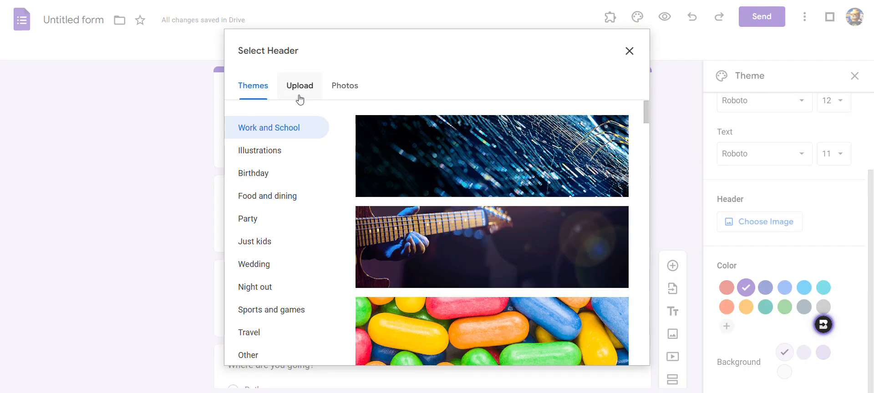
scroll(434, 243, down, 6)
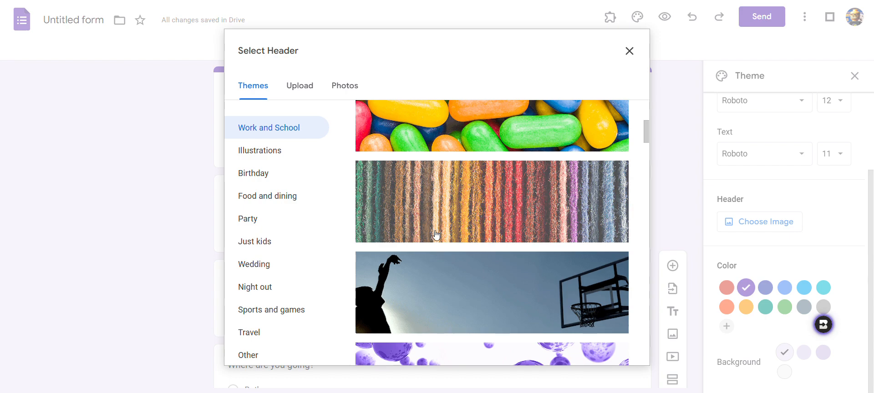
click(603, 154)
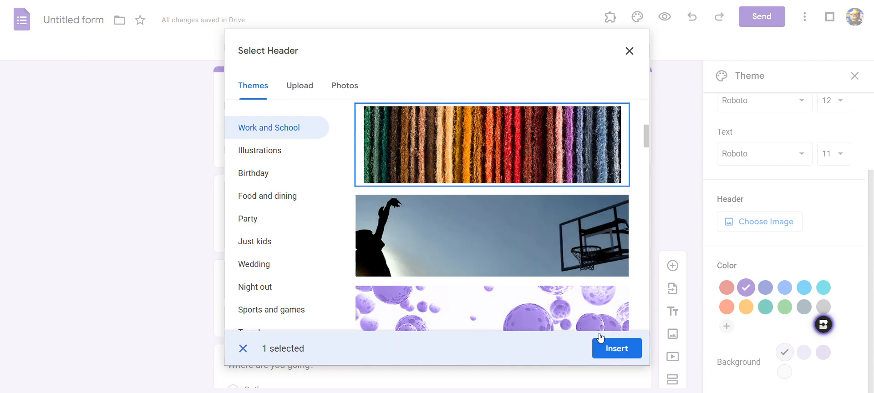
click(609, 348)
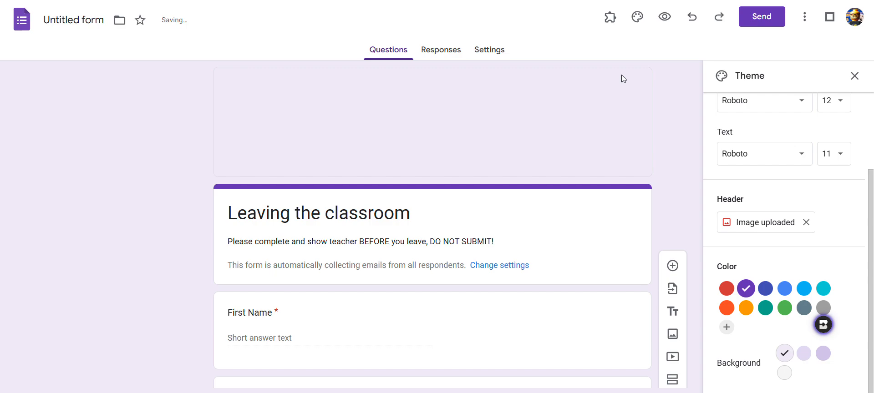
click(440, 53)
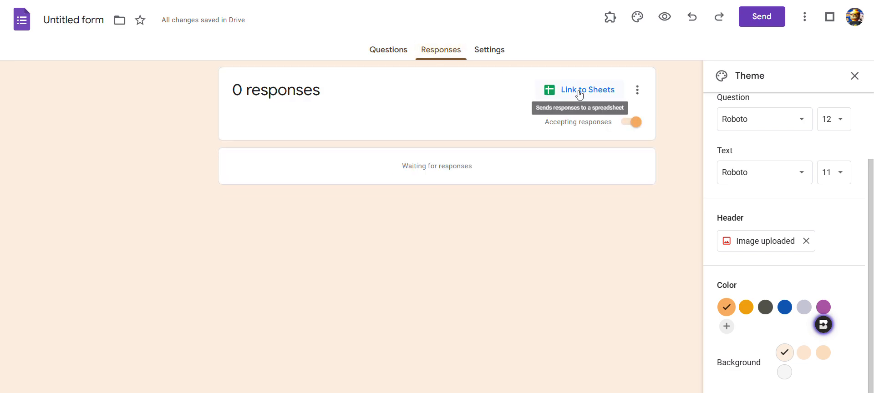
click(579, 95)
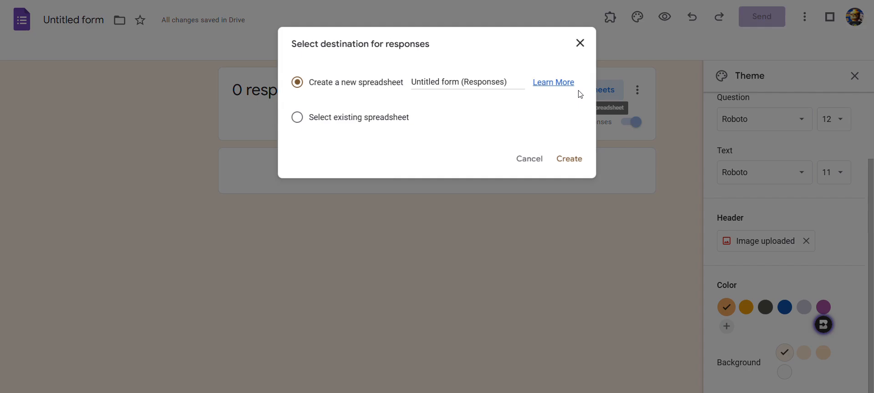
click(452, 80)
double_click(452, 81)
click(487, 81)
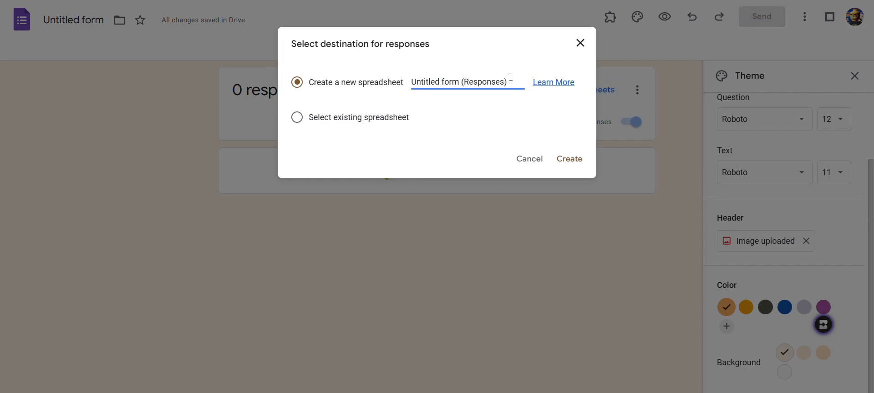
drag(461, 82, 411, 81)
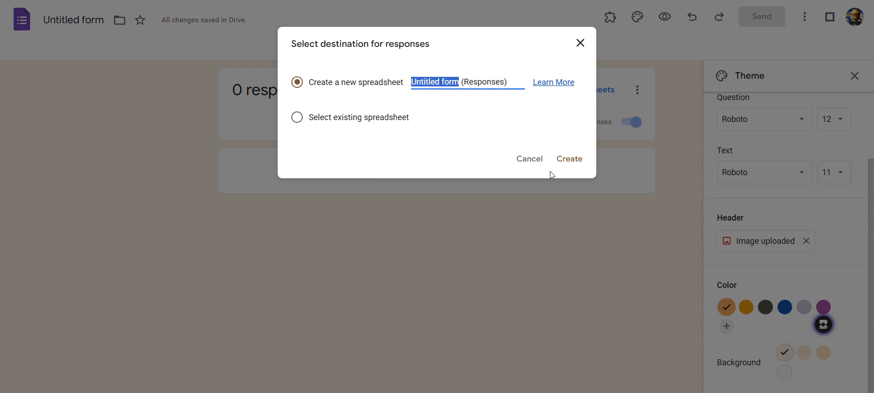
click(524, 160)
Name the form file Leaving the classroom.
click(81, 25)
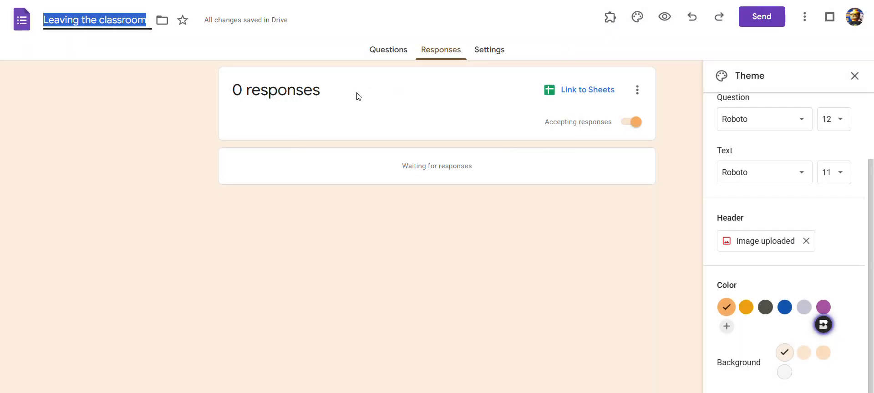
click(389, 52)
click(373, 208)
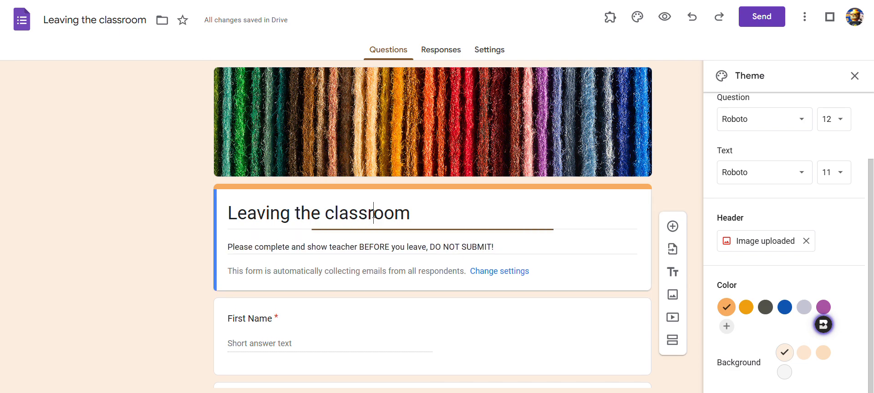
click(93, 17)
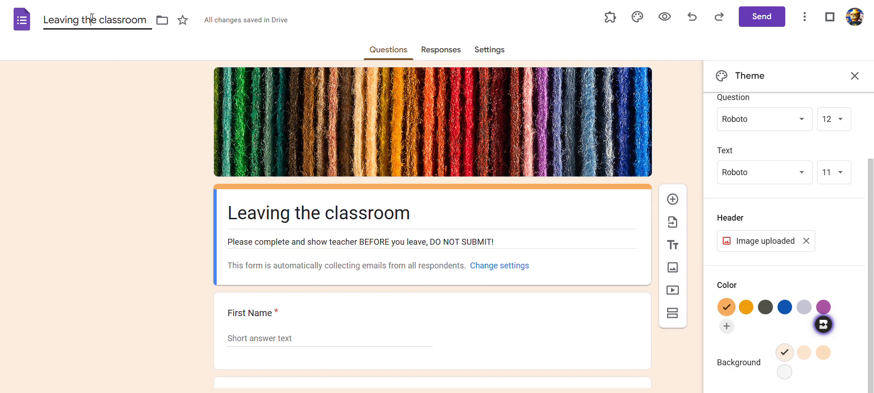
Link the form's responses to a new spreadsheet named Leaving the classroom (Responses).
click(450, 51)
click(588, 94)
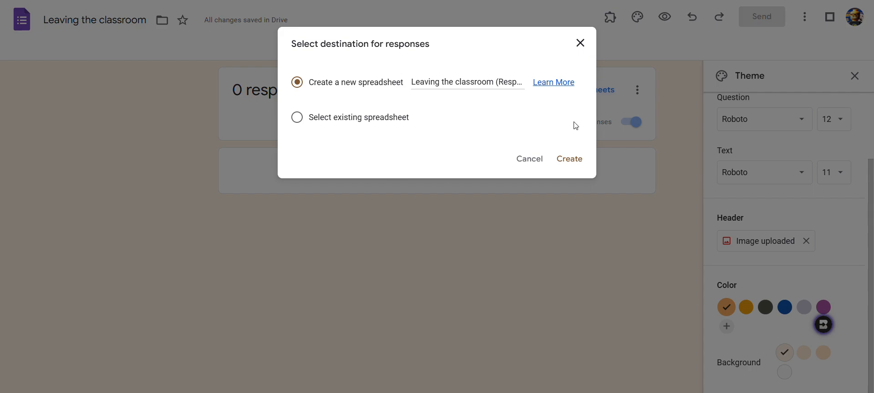
click(565, 160)
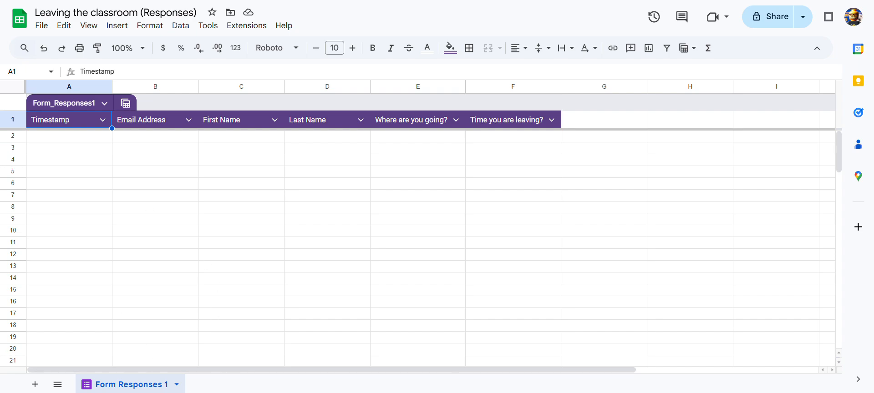
Duplicate the Form Responses 1 sheet and rename the copy 11/5.
click(176, 385)
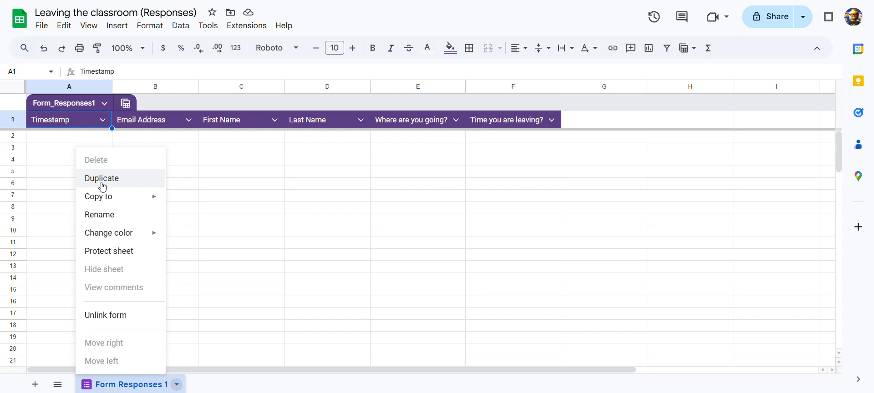
click(152, 181)
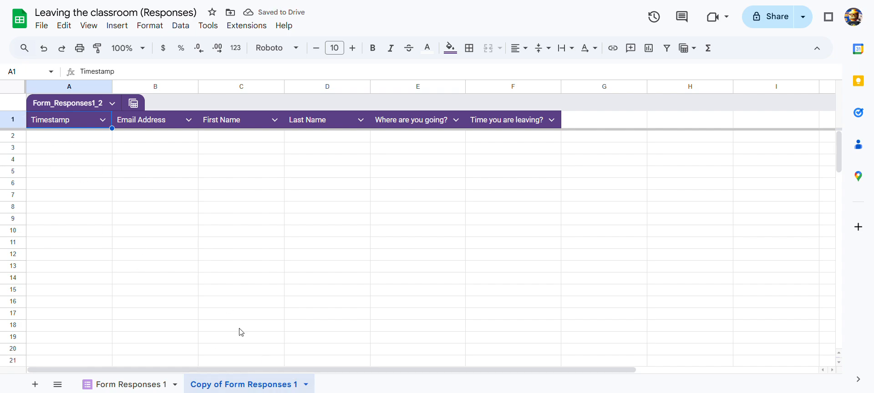
click(305, 385)
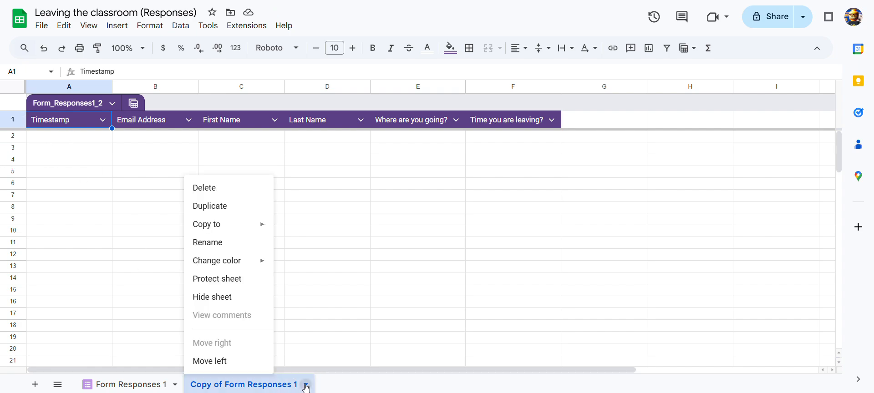
click(203, 242)
text(11)
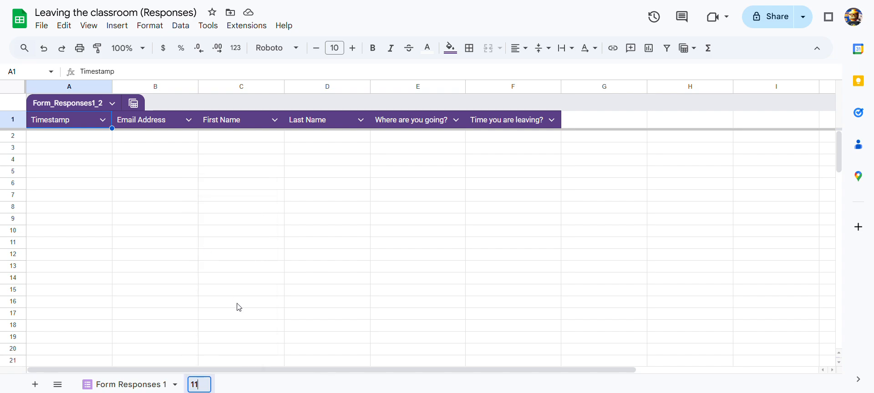
text(/5)
click(297, 384)
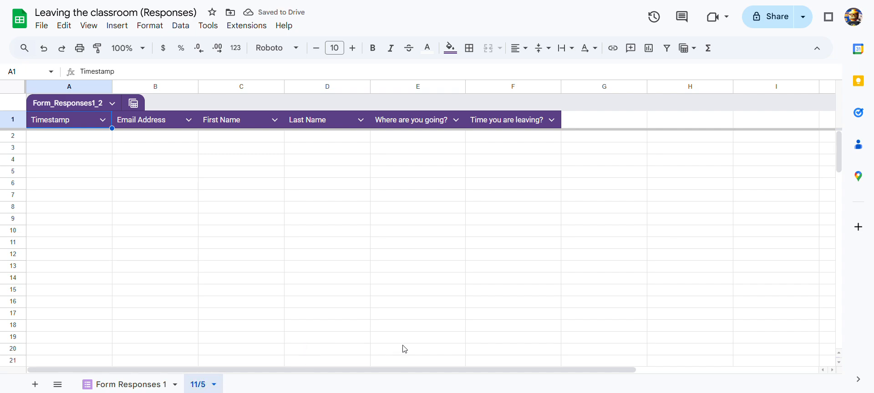
Open the live form and tick the option to record the email address with the response.
click(147, 386)
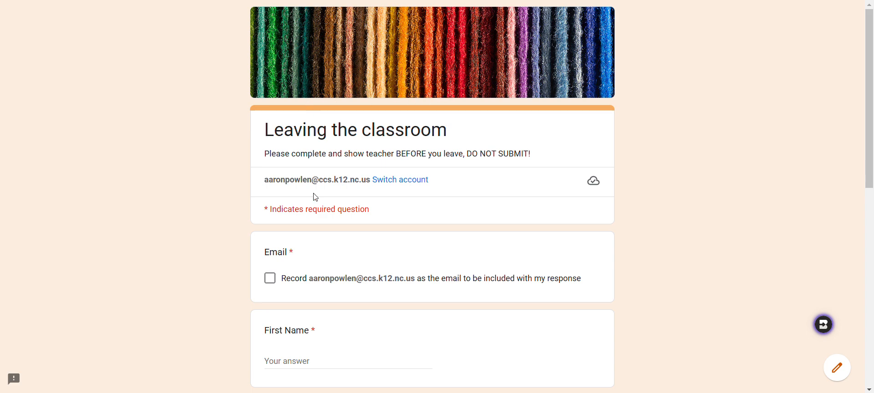
scroll(274, 273, down, 2)
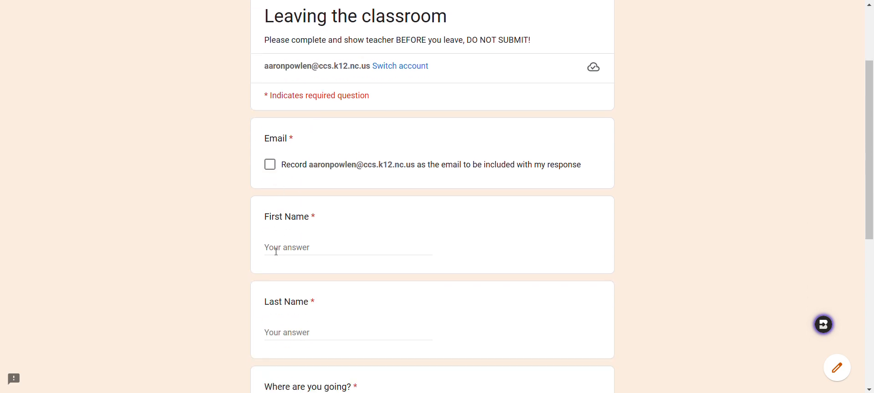
click(269, 165)
Fill in the respondent's first name and last name.
click(300, 246)
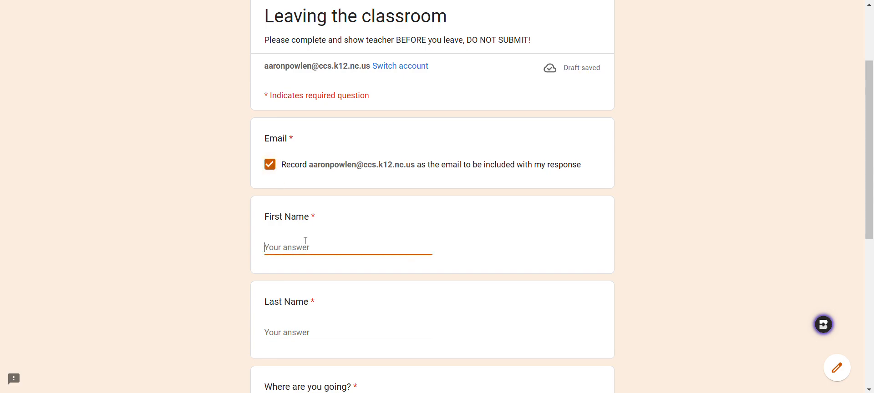
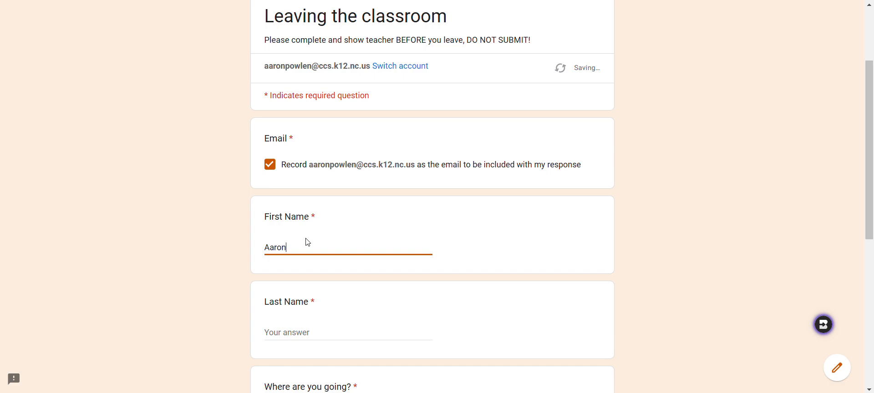
scroll(318, 257, down, 3)
click(292, 218)
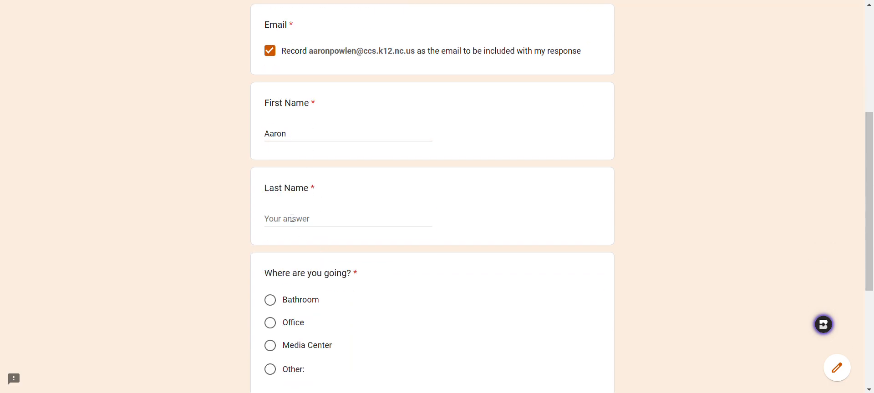
Choose Office as the destination and set the leaving time to 11:10 AM.
scroll(292, 219, down, 3)
click(271, 210)
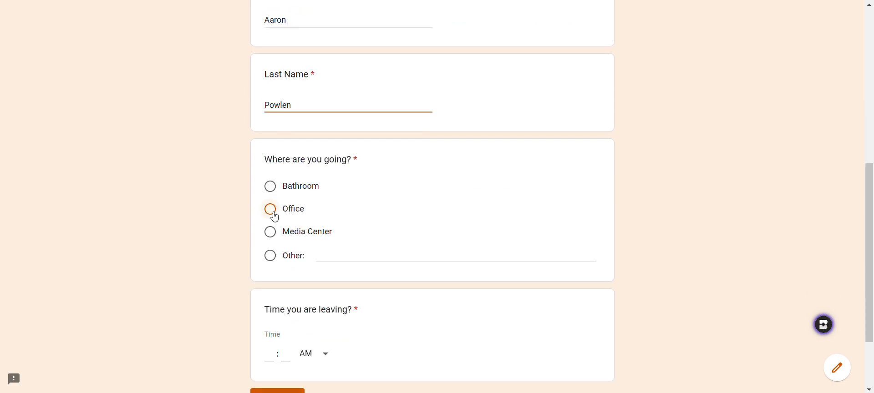
click(272, 357)
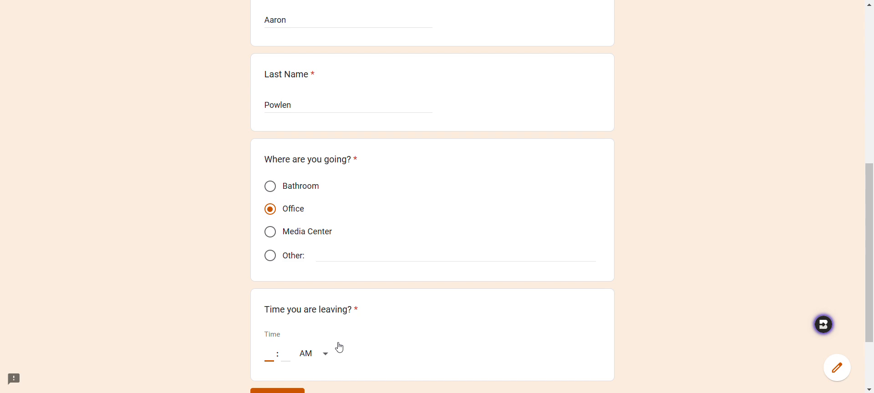
key(Tab)
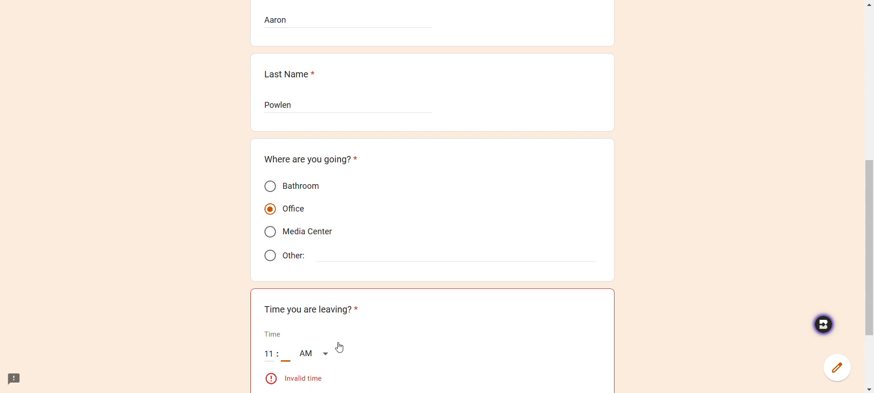
text(10)
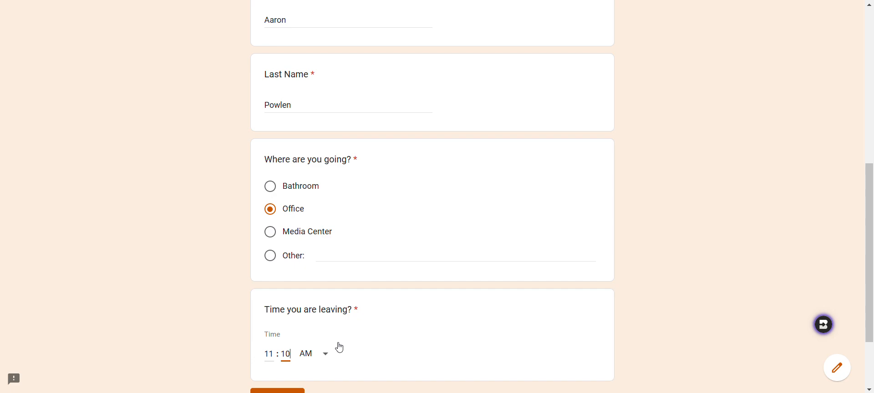
scroll(315, 356, down, 2)
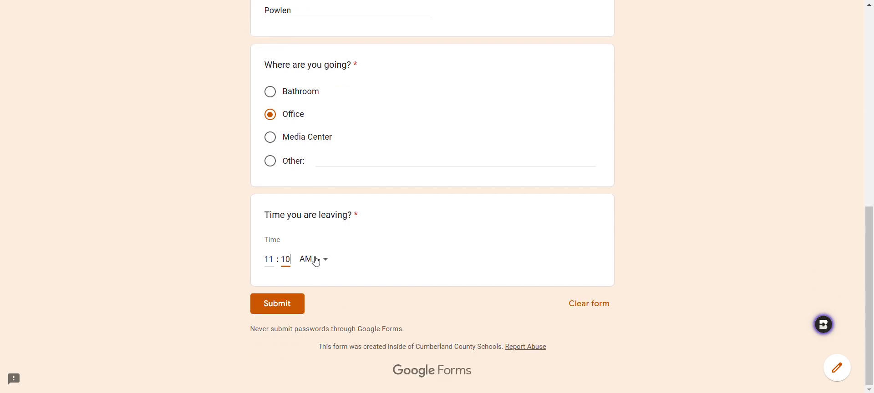
click(316, 261)
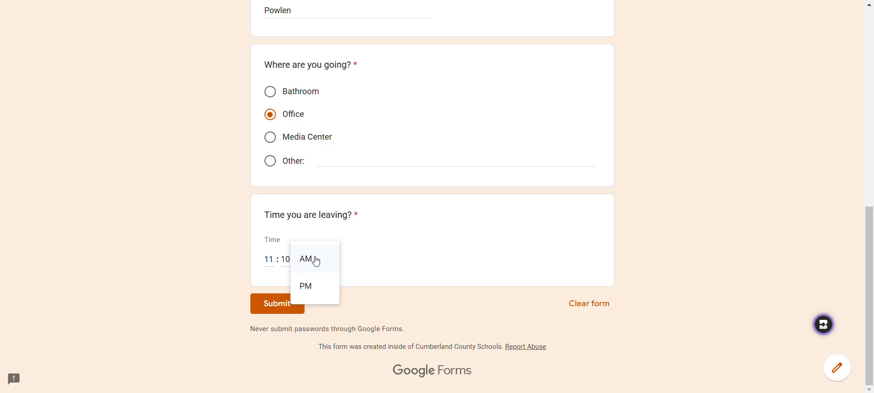
click(416, 258)
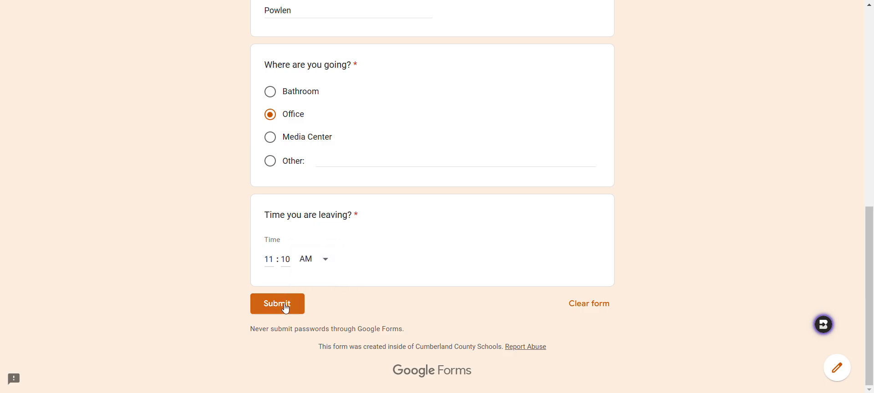
Submit the filled-in form response.
scroll(285, 309, up, 5)
scroll(285, 309, down, 2)
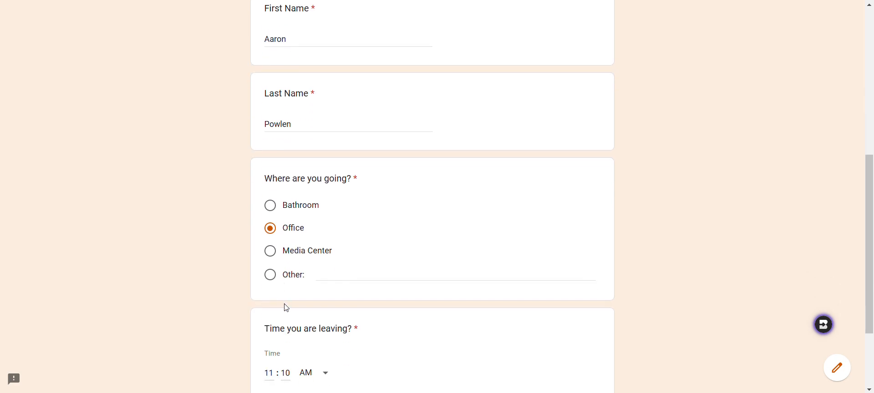
scroll(285, 307, down, 3)
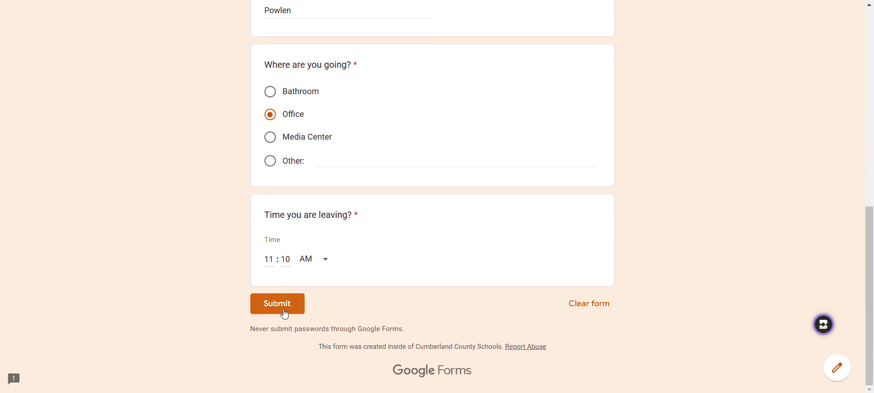
click(283, 305)
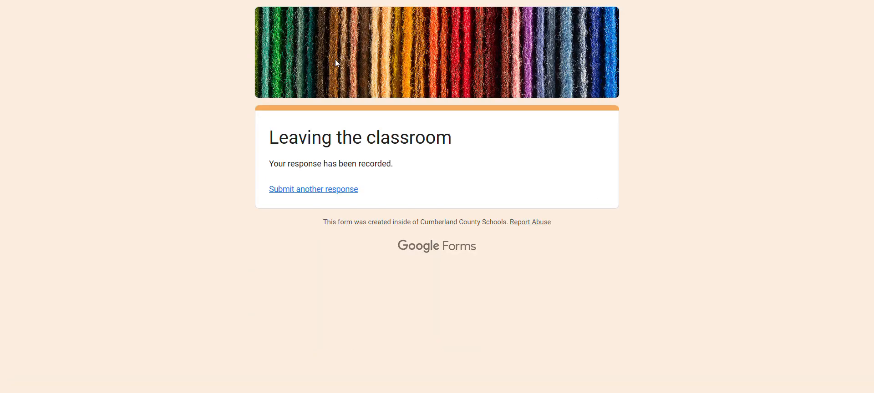
Switch to the responses spreadsheet and delete the empty 11/5 sheet.
click(382, 0)
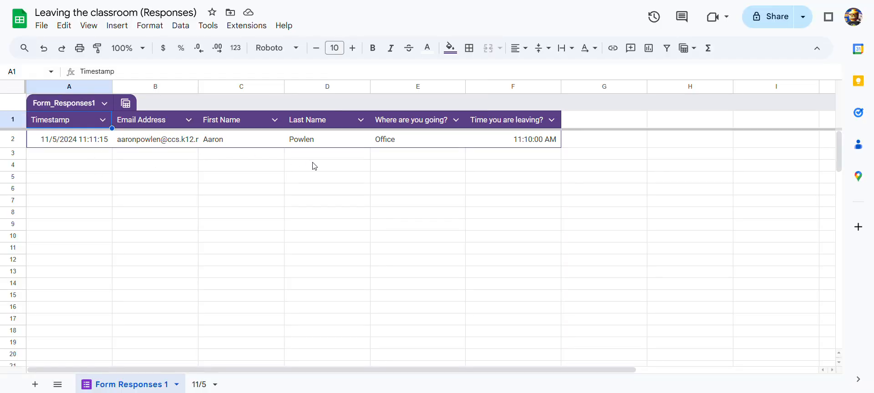
click(205, 386)
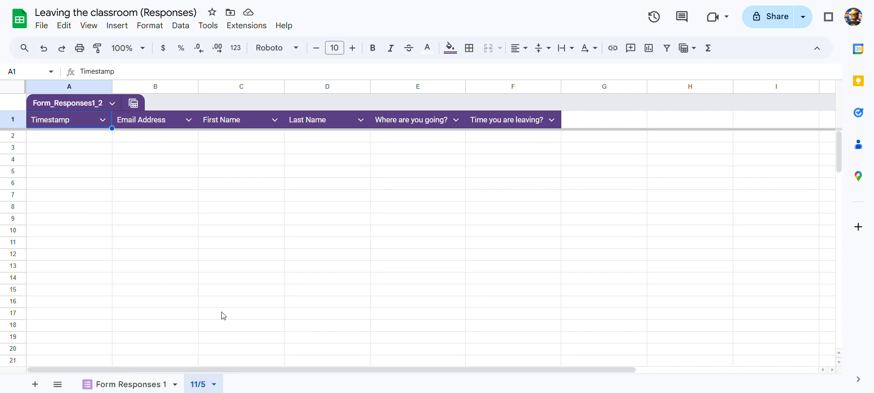
click(214, 385)
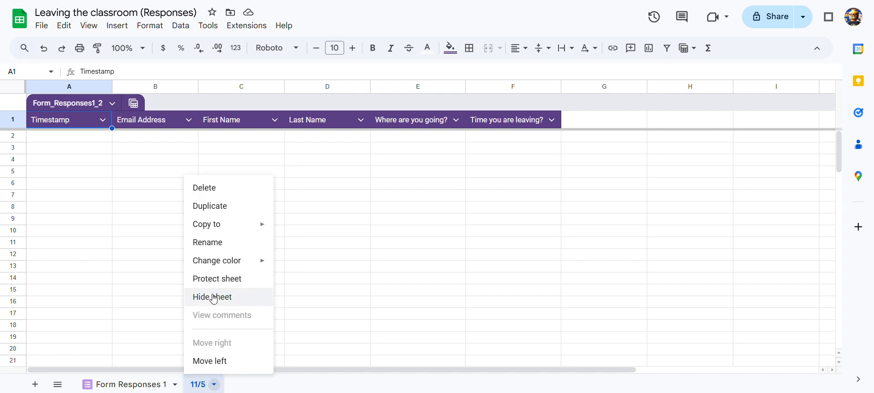
click(203, 188)
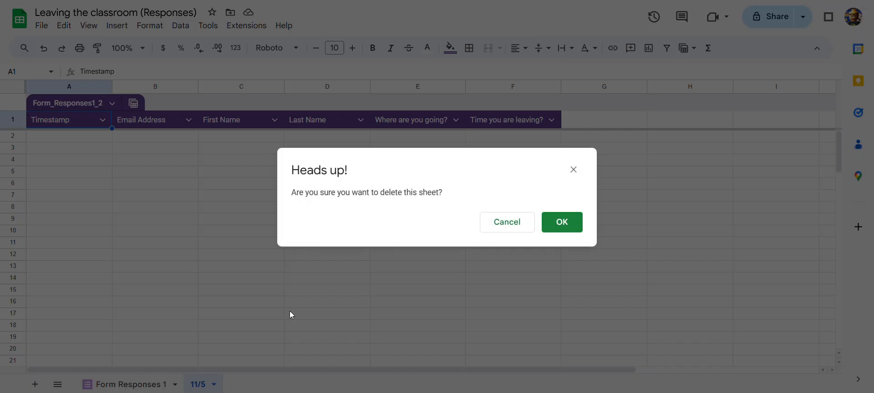
click(578, 226)
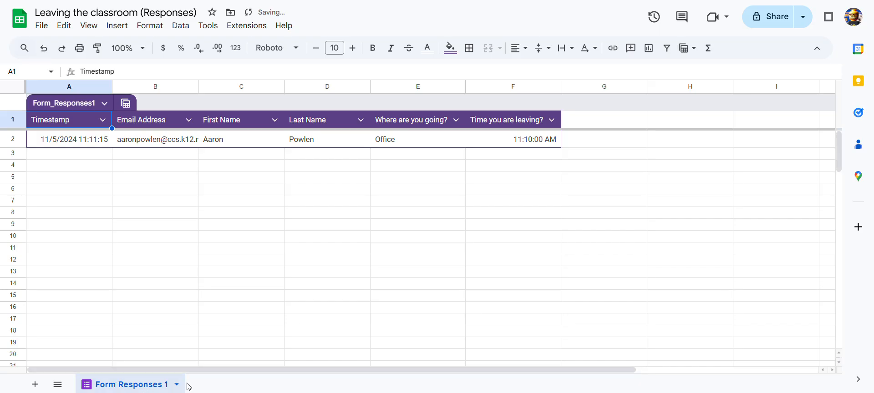
Duplicate the Form Responses 1 sheet again and rename the copy 11/5.
click(176, 385)
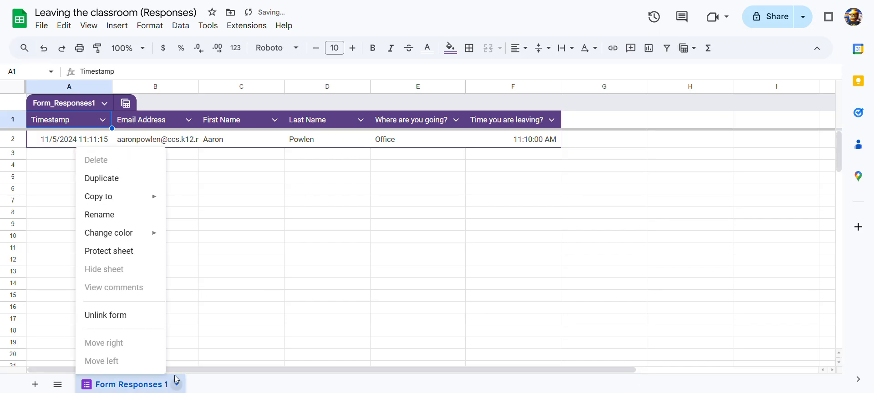
click(116, 184)
click(307, 385)
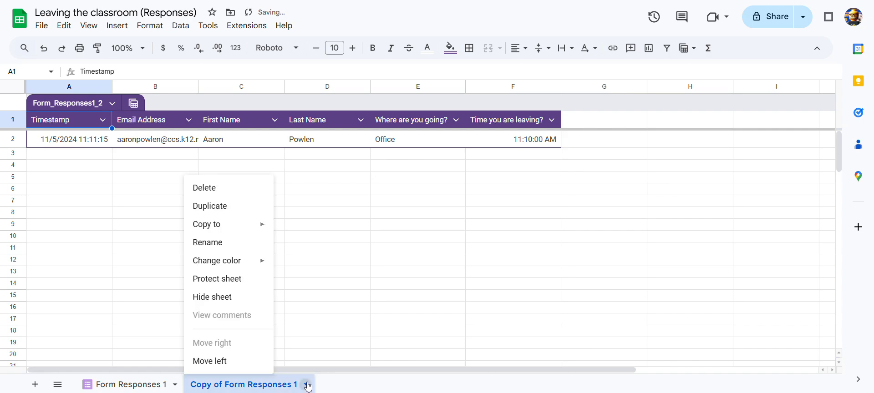
click(250, 244)
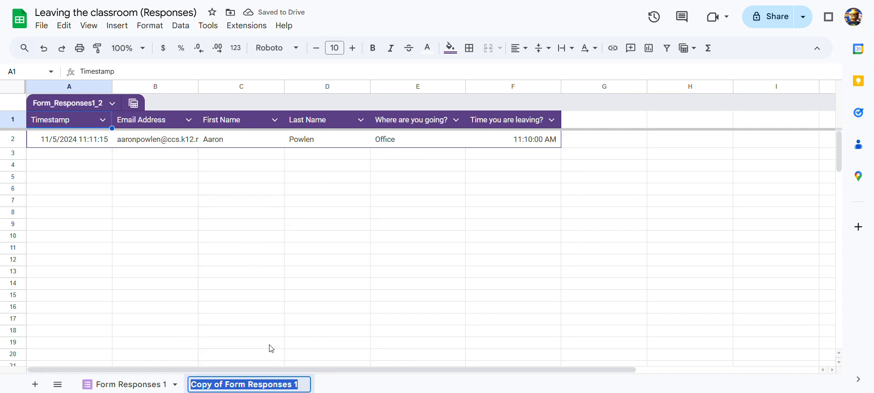
text(11/5)
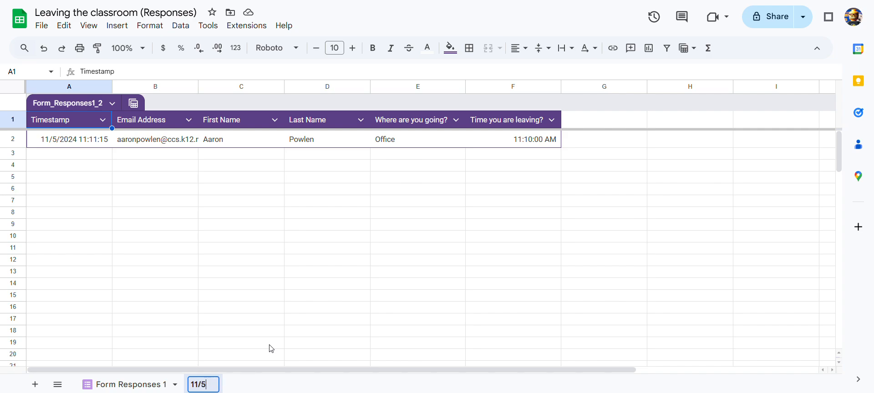
click(113, 387)
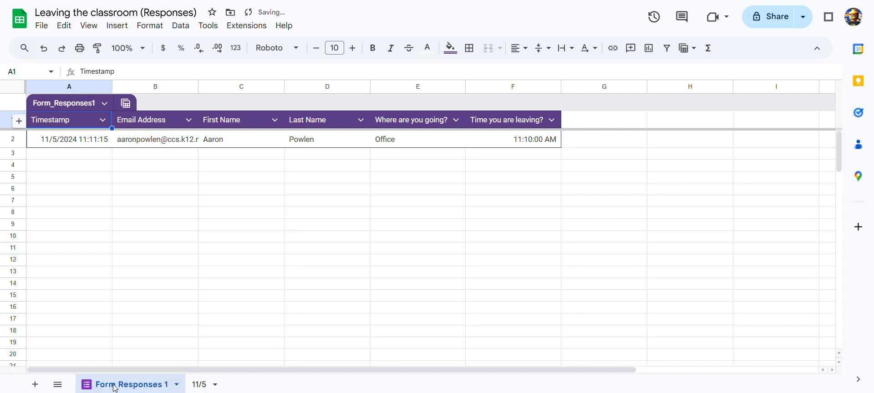
Clear the submitted response from row 2 of the Form Responses 1 sheet.
click(88, 143)
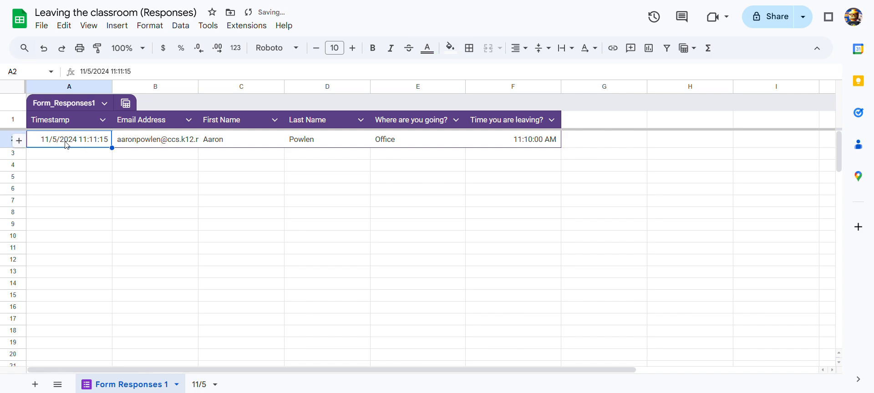
click(10, 136)
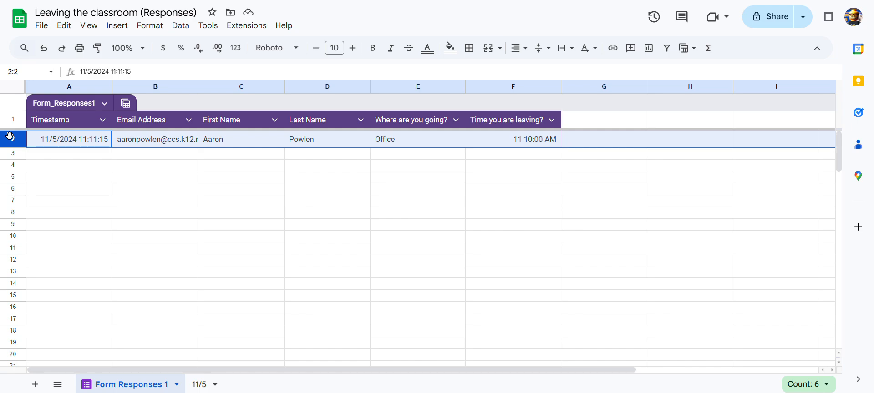
key(Delete)
click(188, 181)
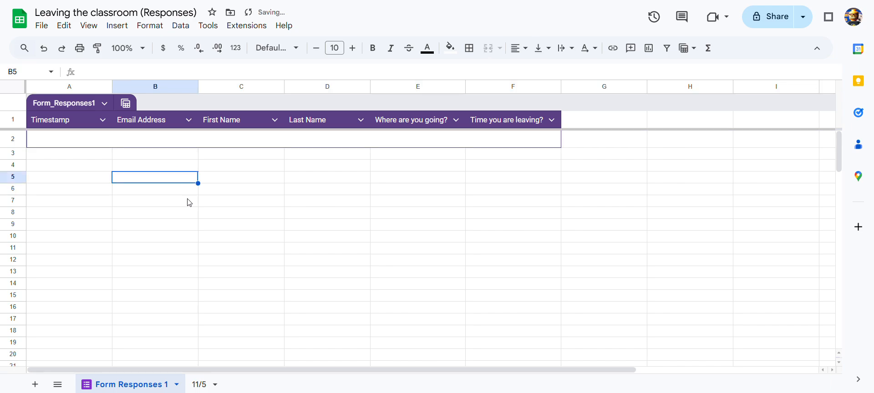
click(214, 261)
Return to the form, start another response and tick the option to record the email address.
click(103, 166)
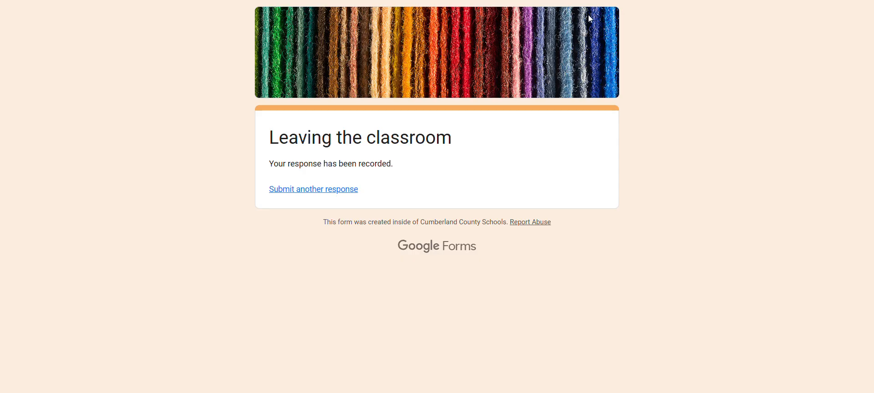
click(318, 188)
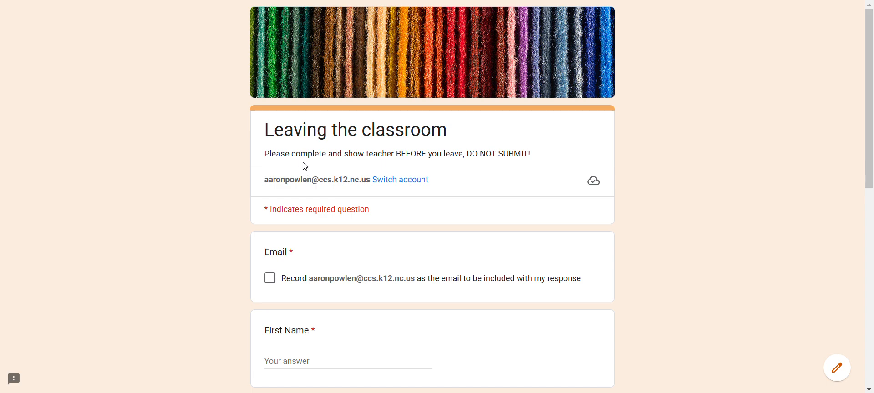
click(269, 278)
Fill in the respondent's first name and last name.
scroll(279, 289, down, 4)
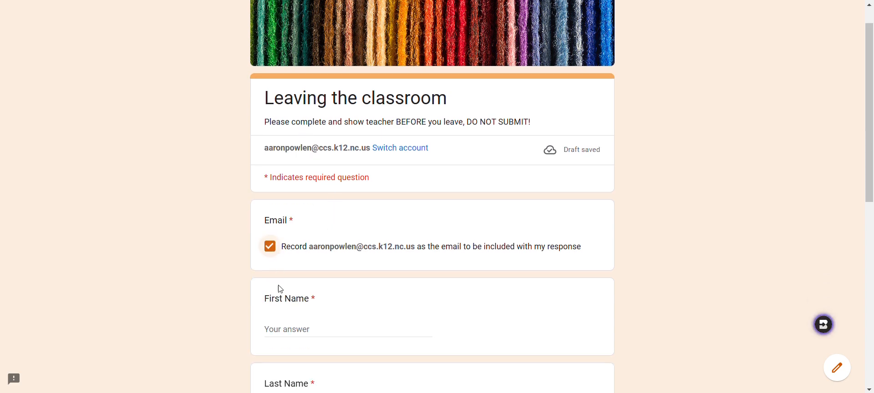
click(302, 192)
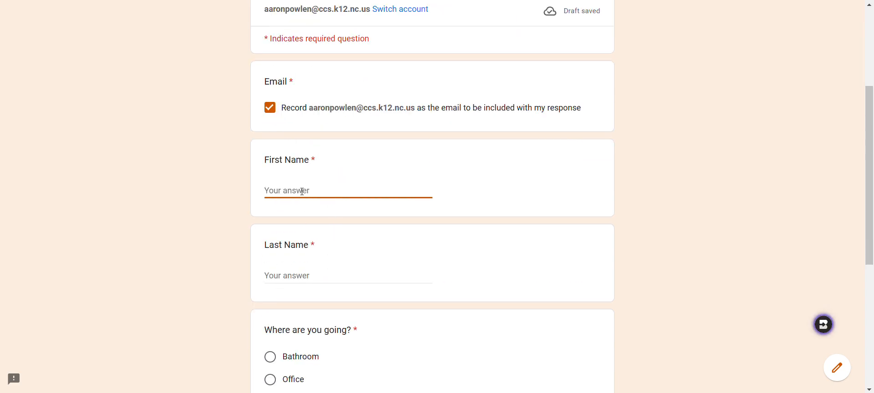
key(Tab)
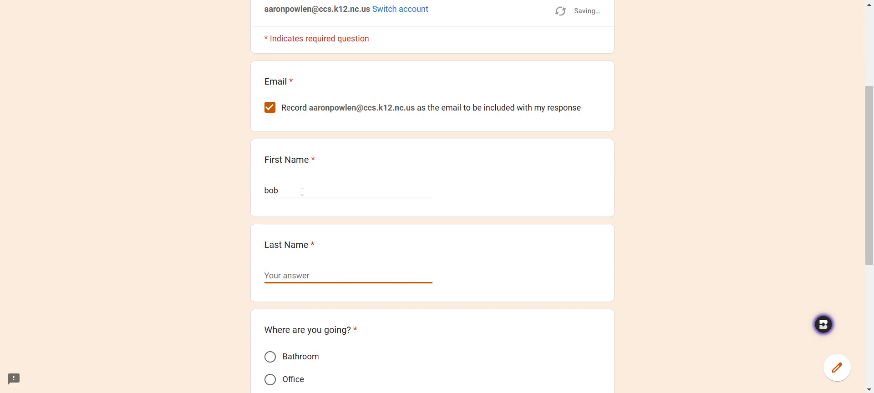
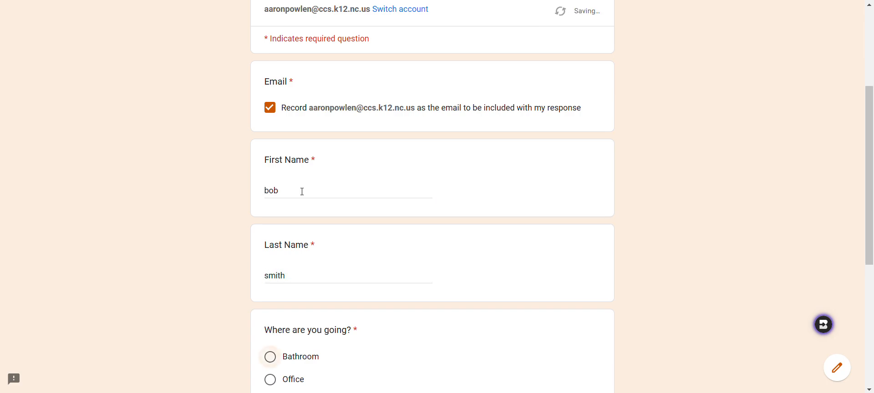
Choose Bathroom as the destination.
scroll(291, 196, down, 4)
click(272, 188)
scroll(273, 200, down, 2)
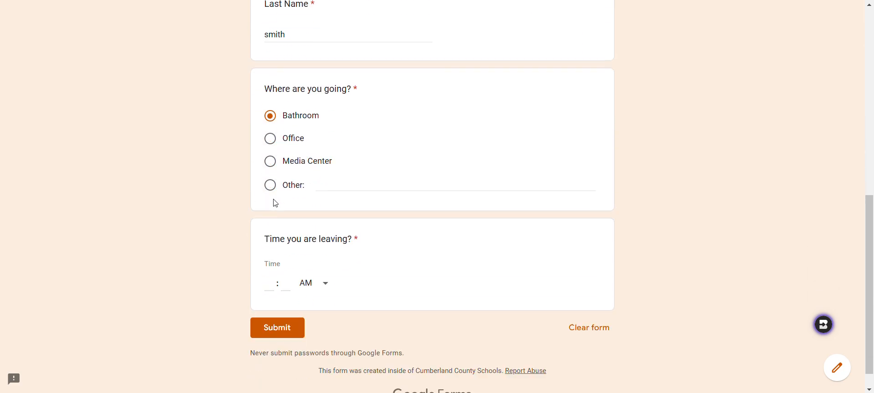
Set the leaving time to 12:51 PM and submit the response.
click(274, 256)
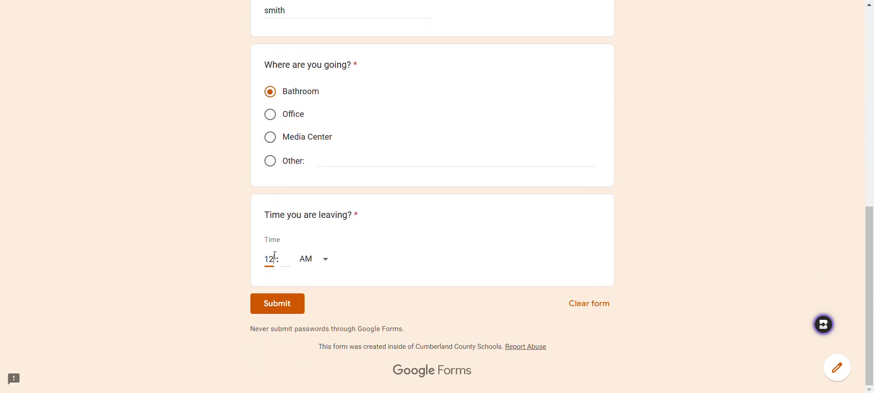
key(Tab)
text(51)
click(323, 259)
click(313, 290)
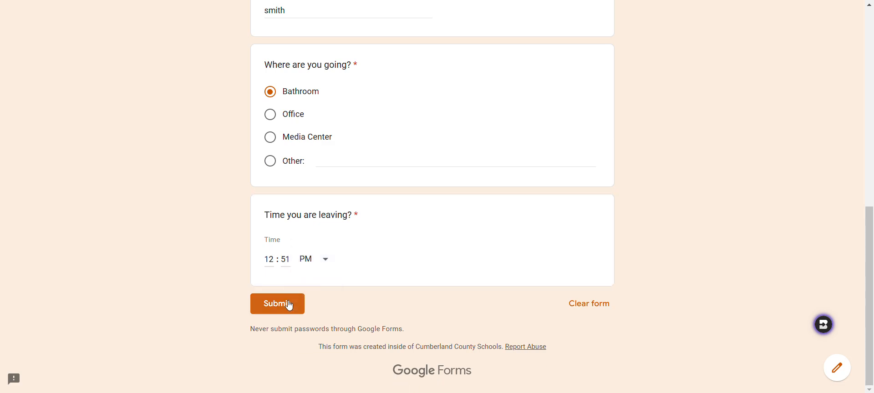
click(288, 306)
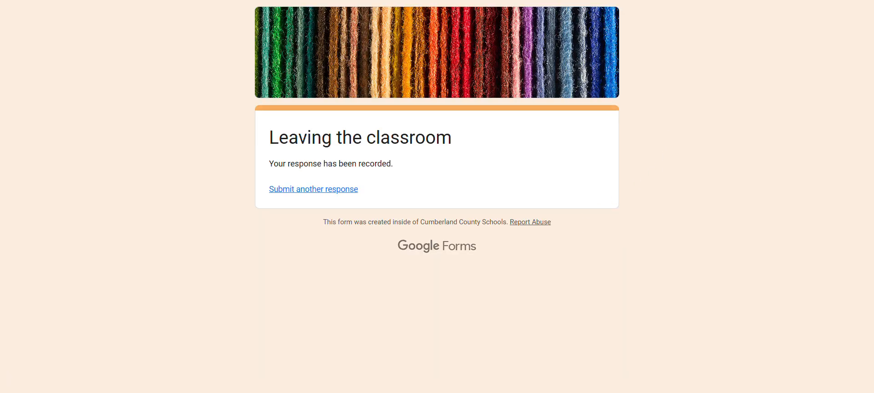
Switch to the spreadsheet and clear rows 2 and 3 of the Form Responses 1 table.
key(ctrl+Tab)
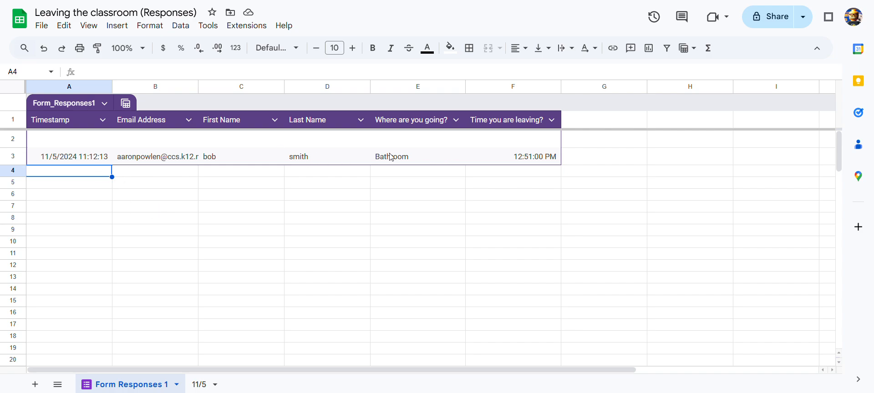
click(12, 141)
drag(12, 142, 13, 154)
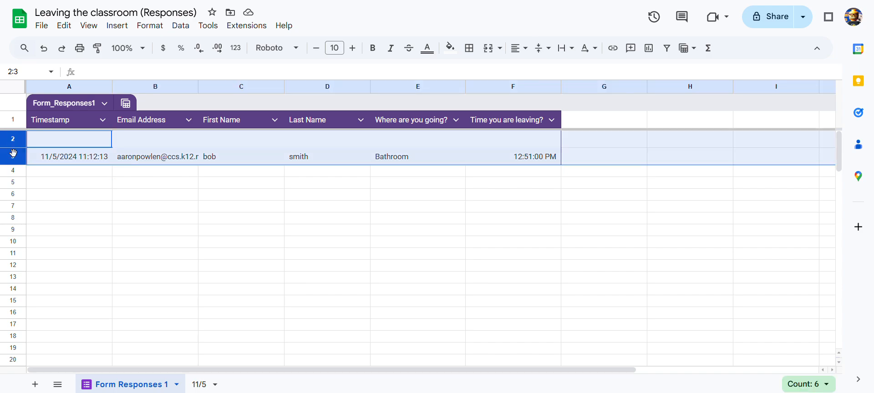
key(Delete)
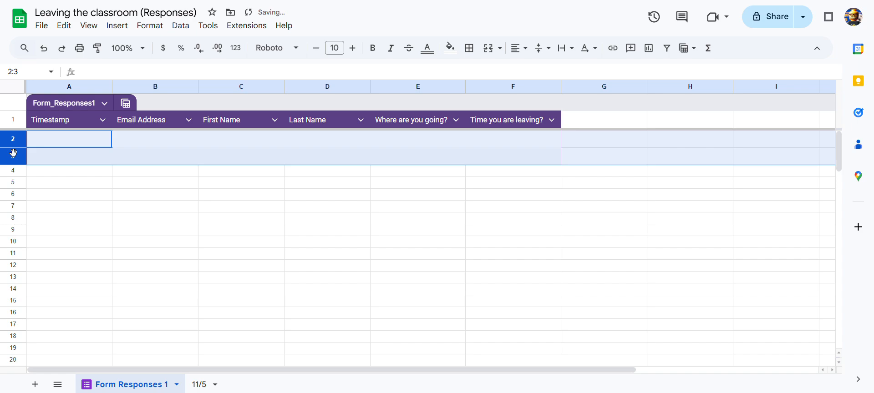
Review the response table's menus and the copied 11/5 sheet's contents.
click(86, 222)
click(31, 144)
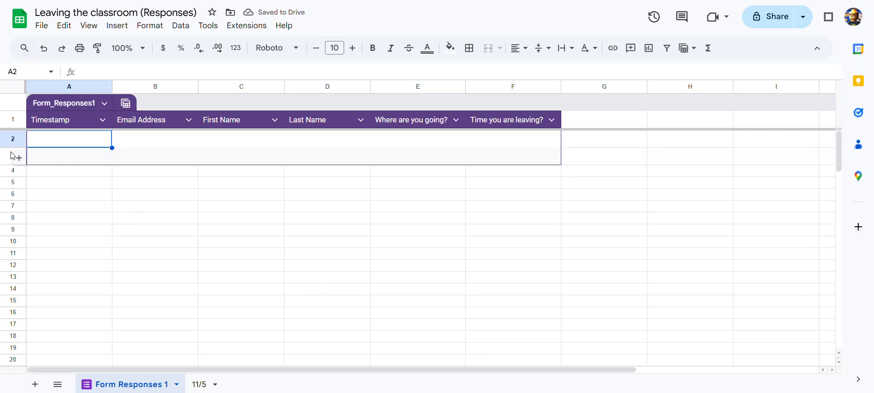
click(13, 139)
click(27, 160)
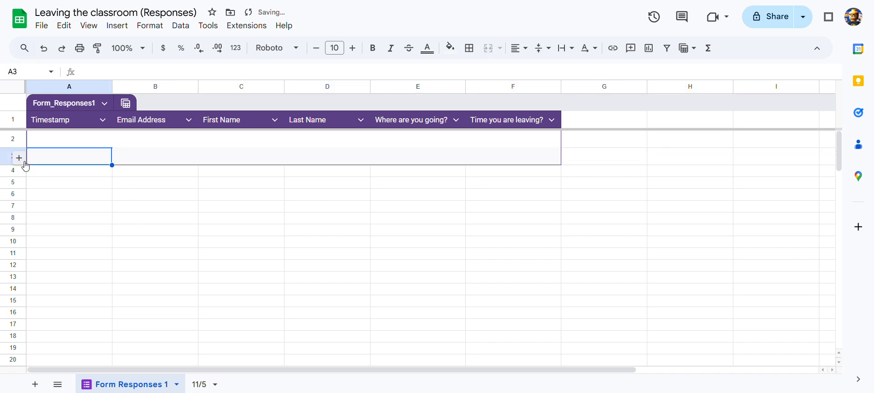
click(104, 104)
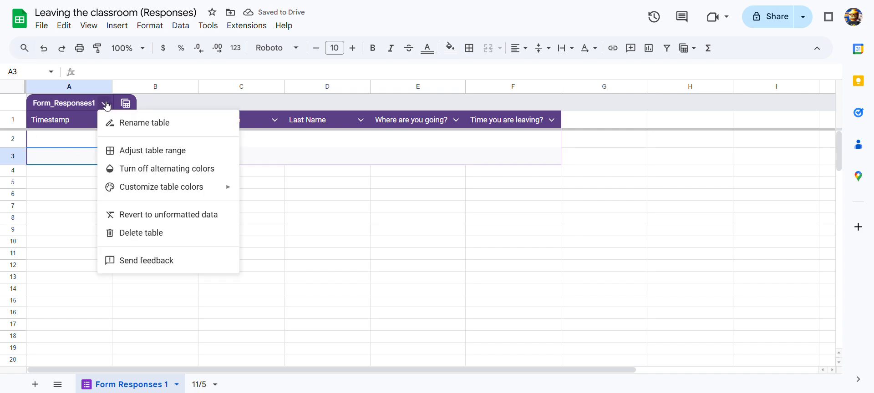
click(401, 243)
drag(239, 207, 241, 218)
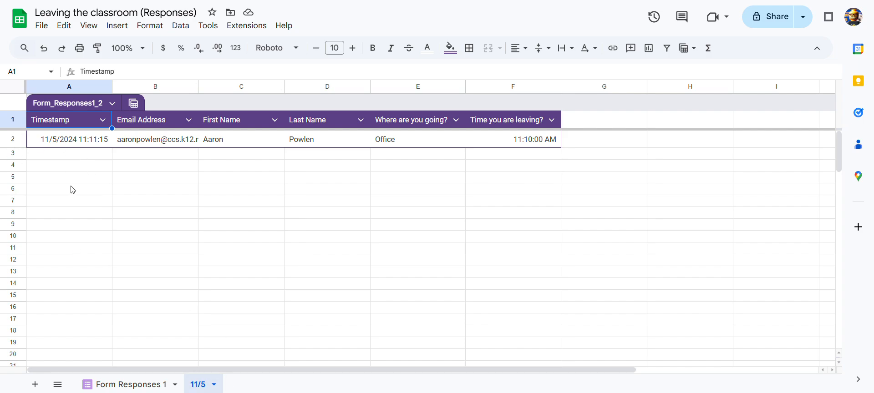
click(159, 385)
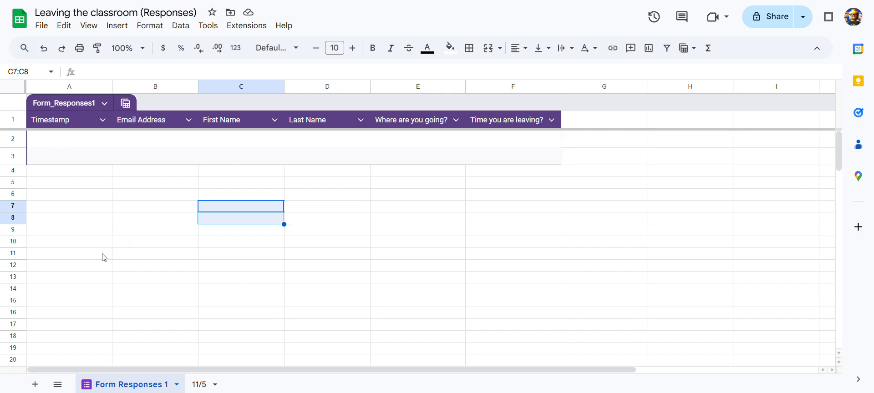
click(103, 120)
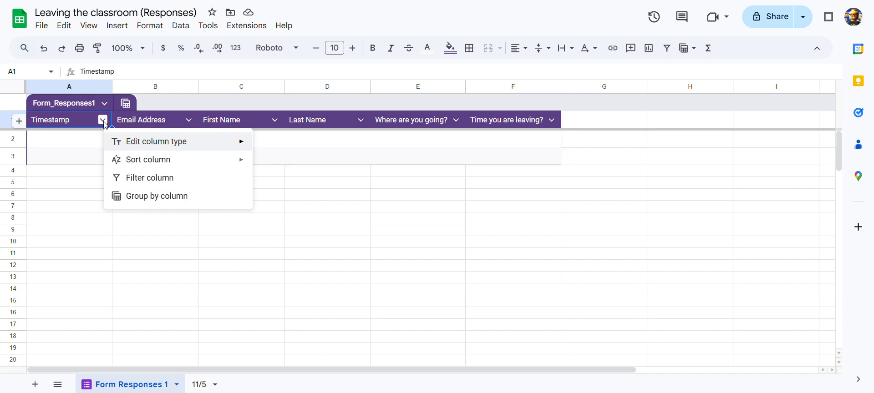
click(317, 219)
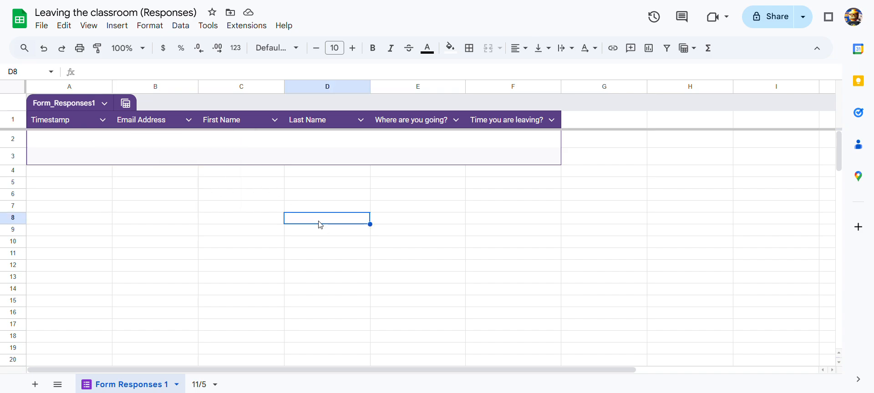